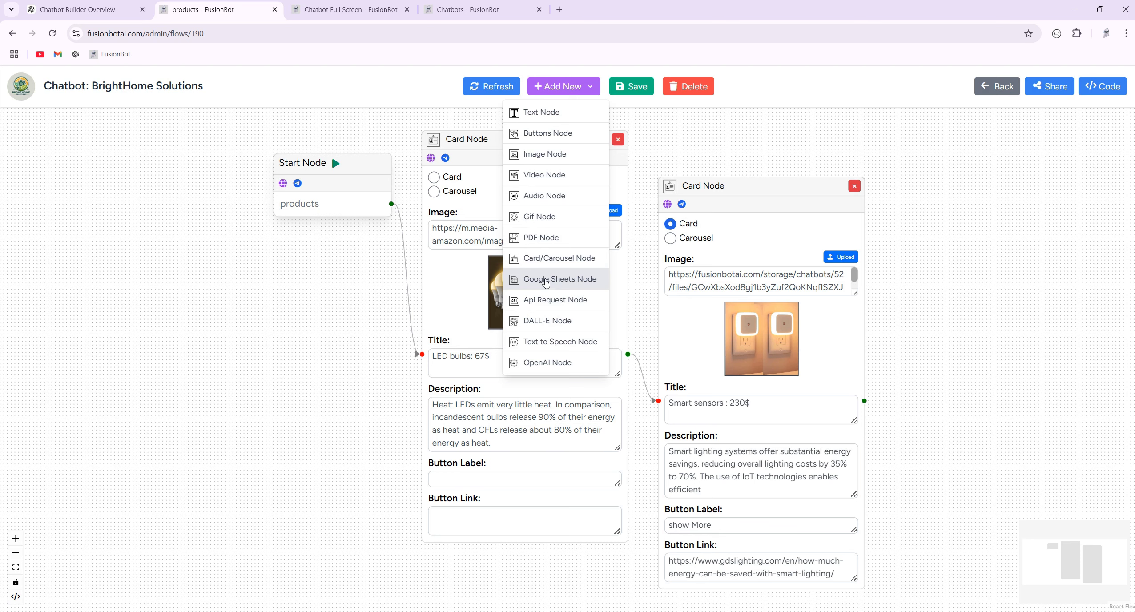
Insert a Google Sheets node after the Smart sensors card in the products flow.
{"action": "left_click", "coordinate": [547, 283]}
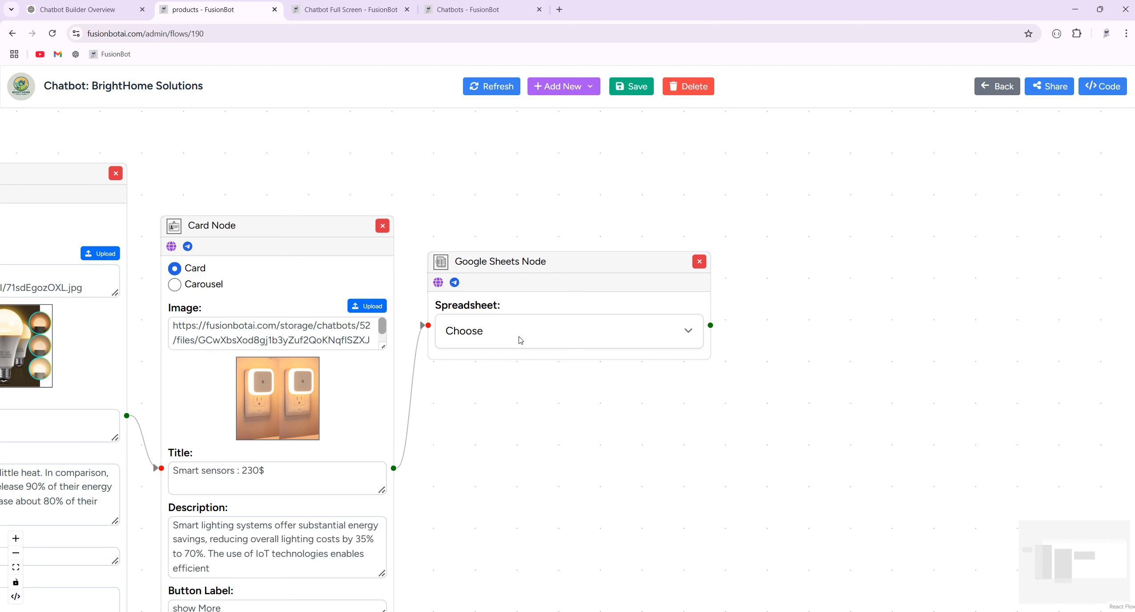
From the chatbot's Connections tab, connect the Google Sheets integration so it reads Connected.
{"action": "left_click", "coordinate": [981, 86]}
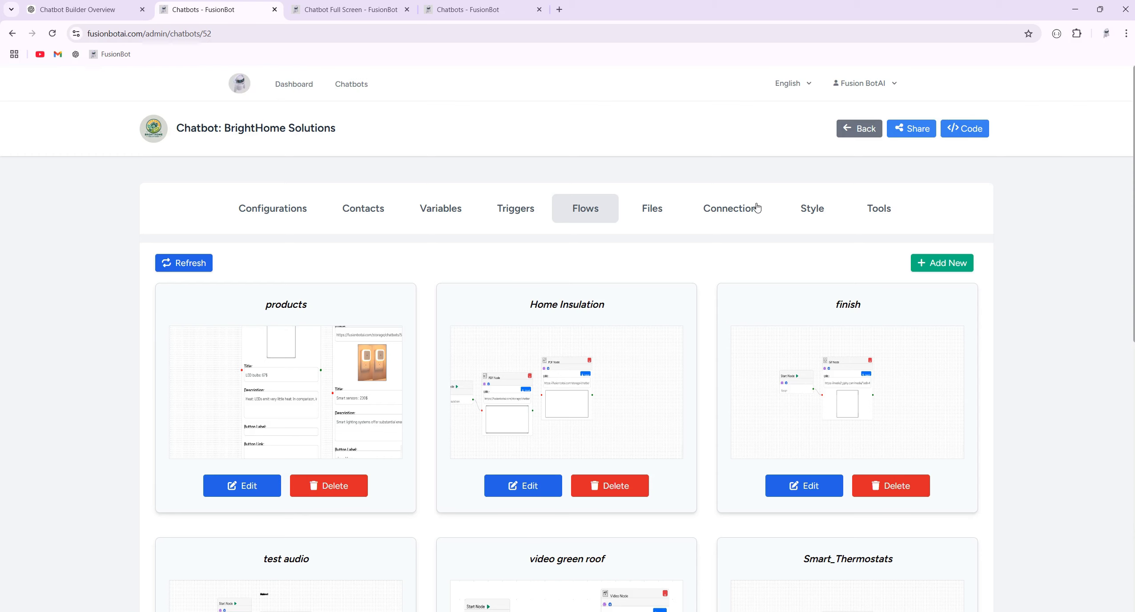
{"action": "left_click", "coordinate": [738, 209]}
{"action": "left_click", "coordinate": [301, 338]}
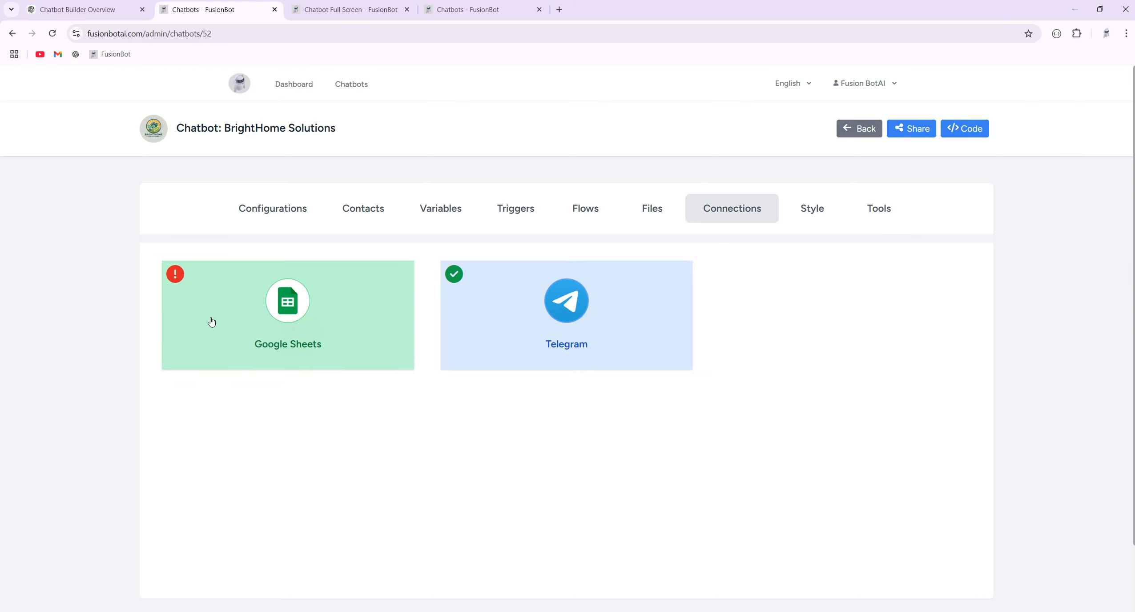
{"action": "left_click", "coordinate": [212, 321]}
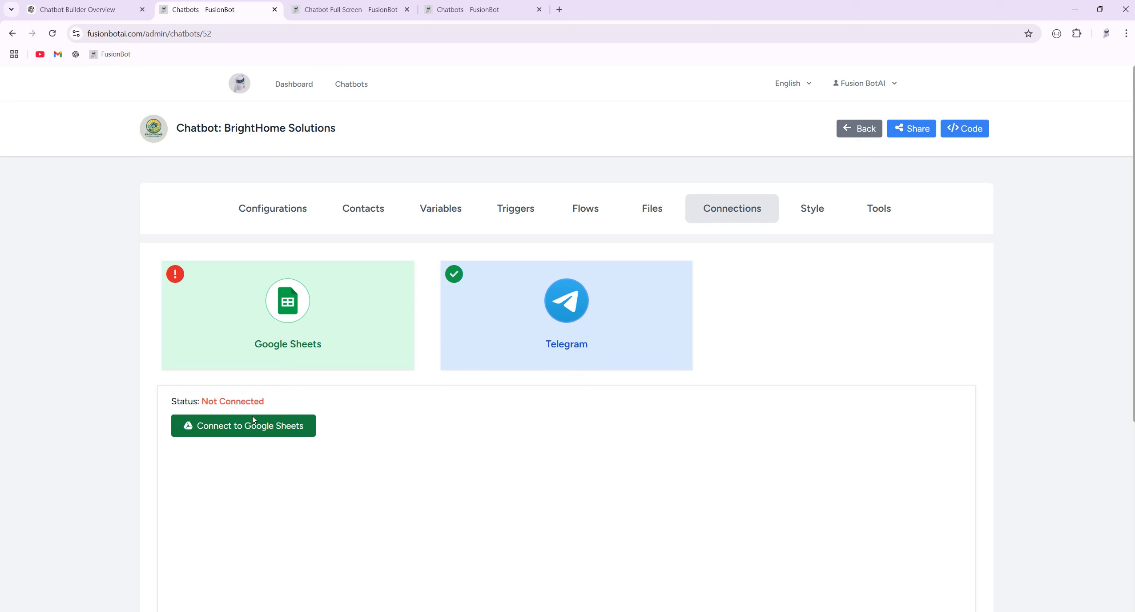
{"action": "left_click", "coordinate": [246, 426]}
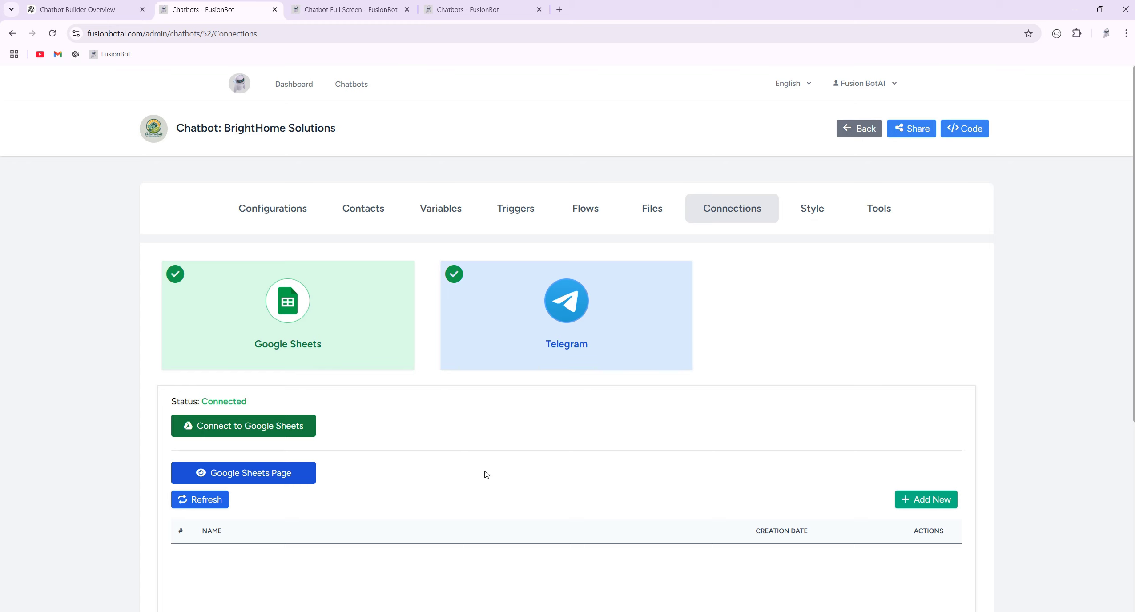
{"action": "scroll", "coordinate": [564, 443], "scroll_direction": "down", "scroll_amount": 1}
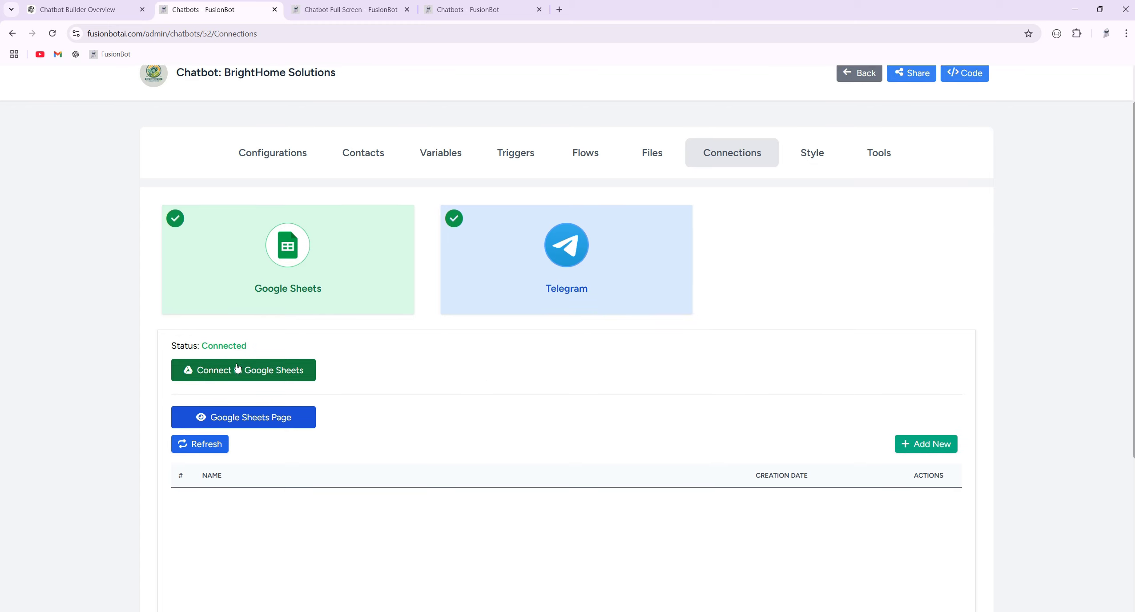
Create a blank spreadsheet named 'Test Google Sheets', add Sheet2, and return to FusionBot.
{"action": "left_click", "coordinate": [253, 423]}
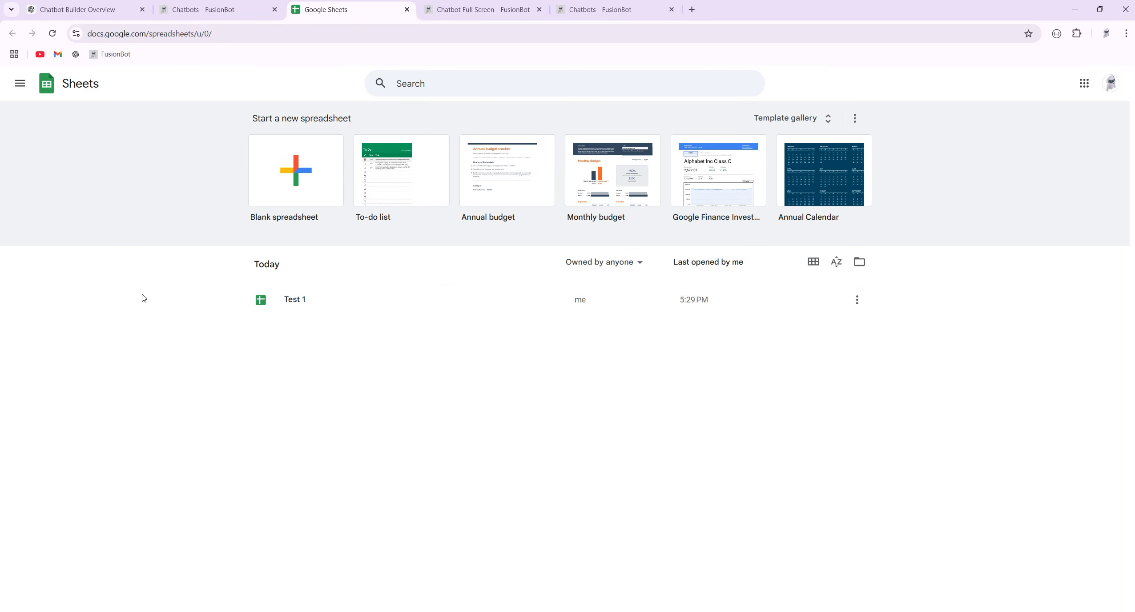
{"action": "left_click", "coordinate": [294, 184]}
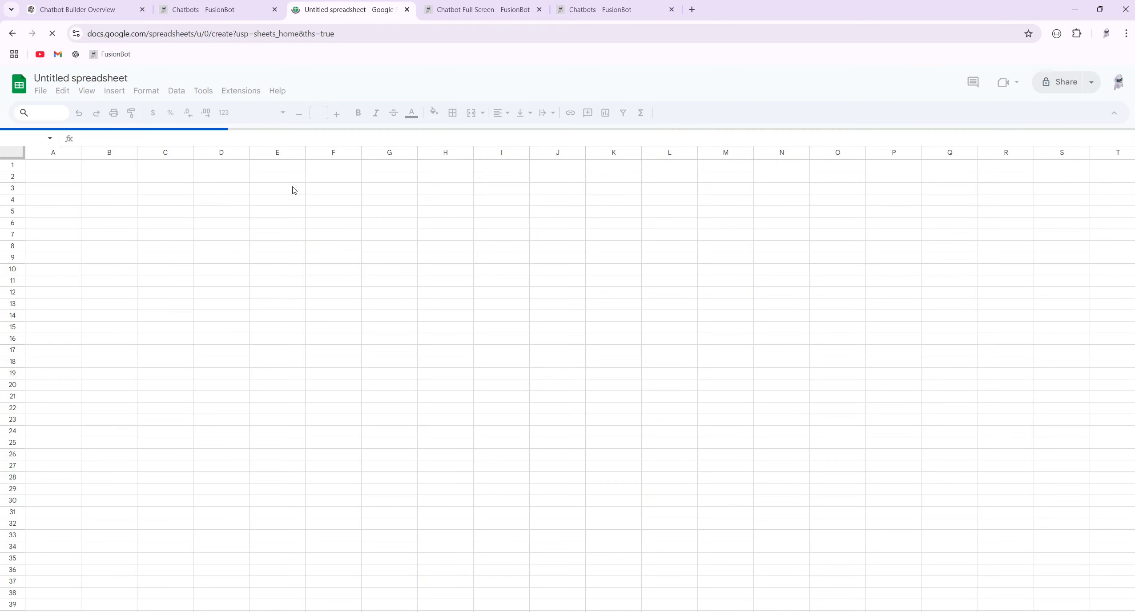
{"action": "left_click", "coordinate": [92, 78]}
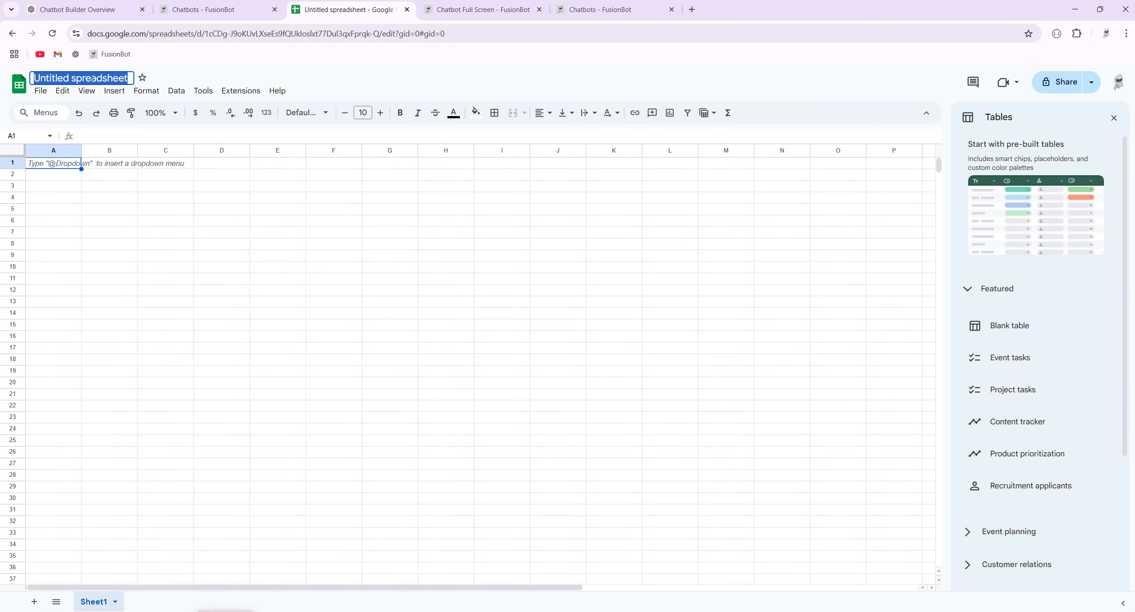
{"action": "type", "text": "Test Google"}
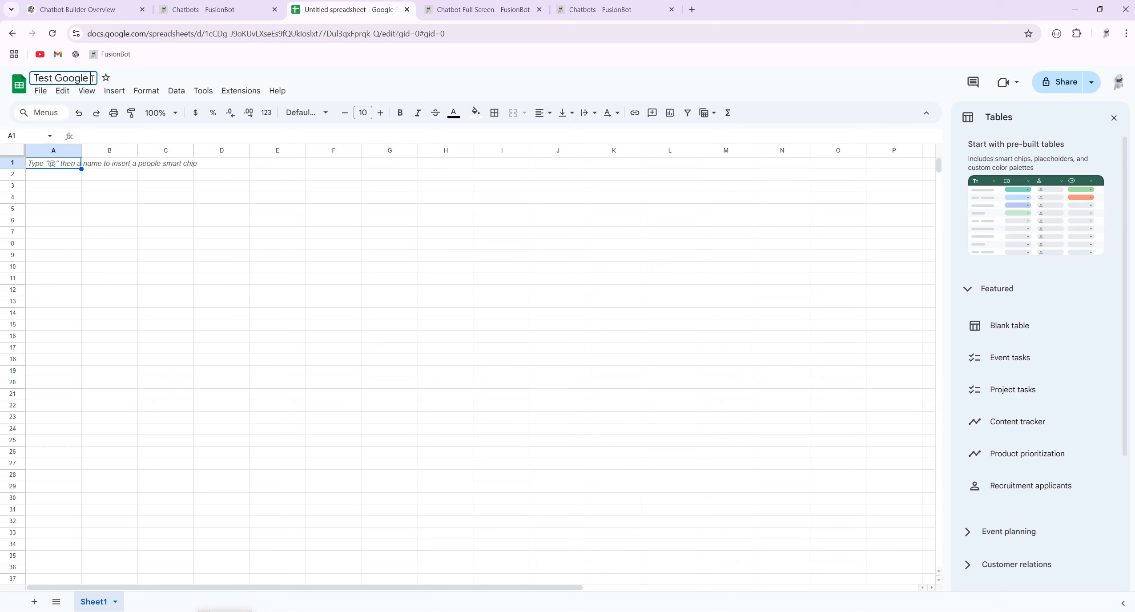
{"action": "type", "text": " Sheets"}
{"action": "left_click", "coordinate": [232, 210]}
{"action": "left_click", "coordinate": [34, 601]}
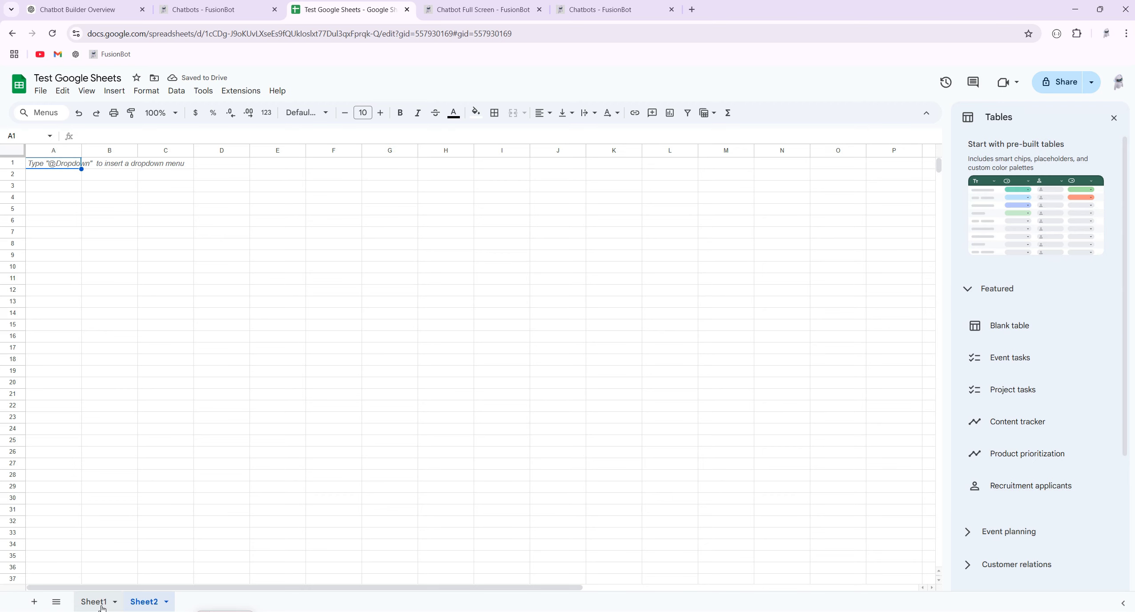
{"action": "left_click", "coordinate": [223, 9]}
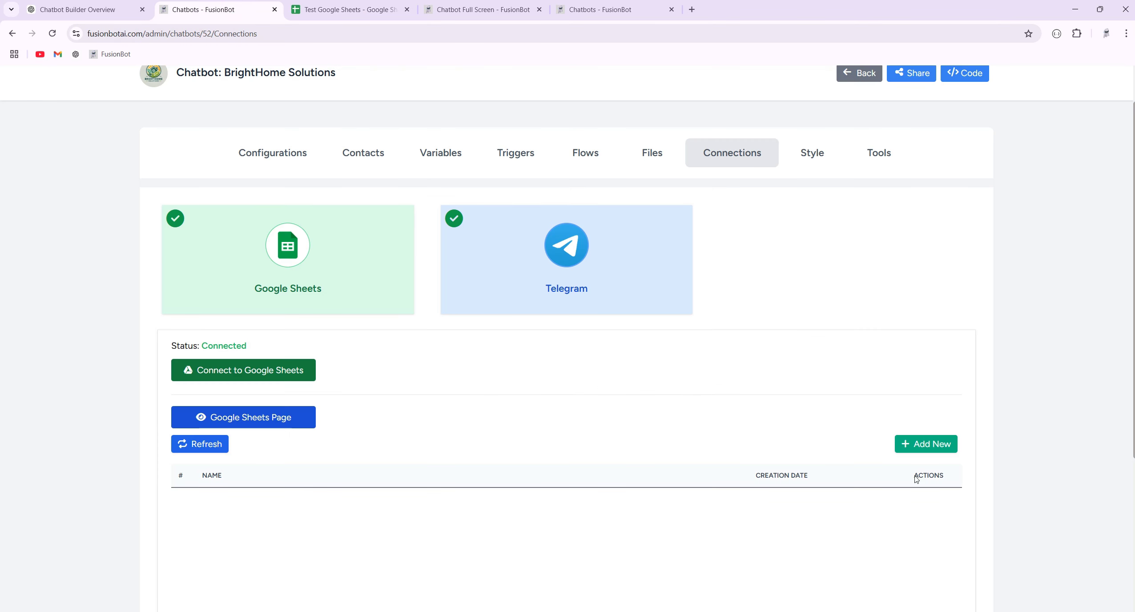
Start a new spreadsheet entry in FusionBot with the Test Google Sheets URL pasted in.
{"action": "left_click", "coordinate": [354, 9]}
{"action": "left_click", "coordinate": [358, 32]}
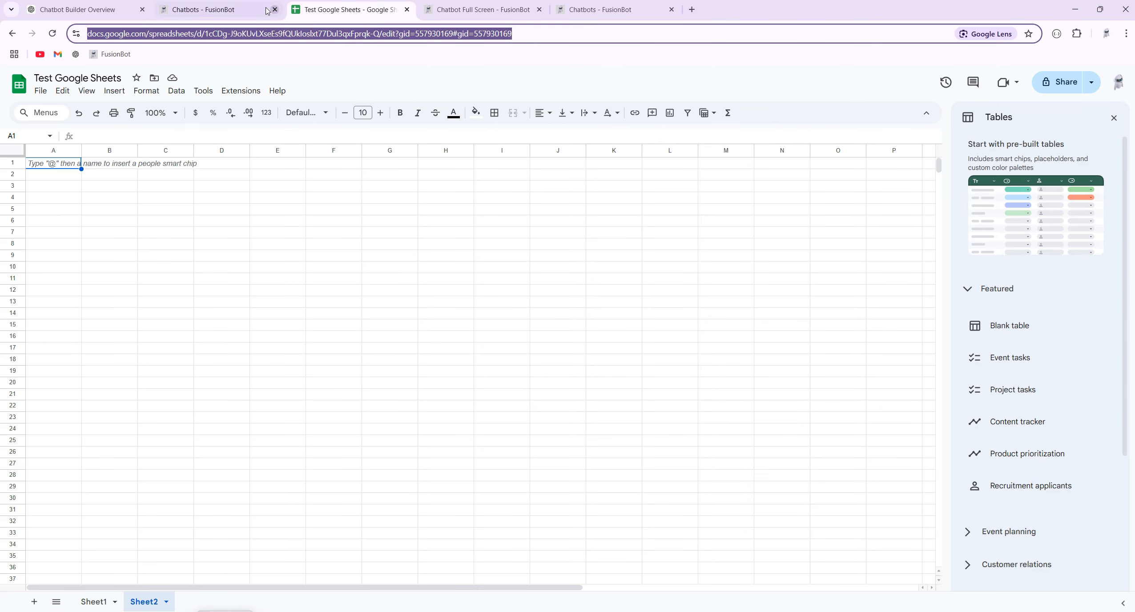
{"action": "left_click", "coordinate": [223, 9]}
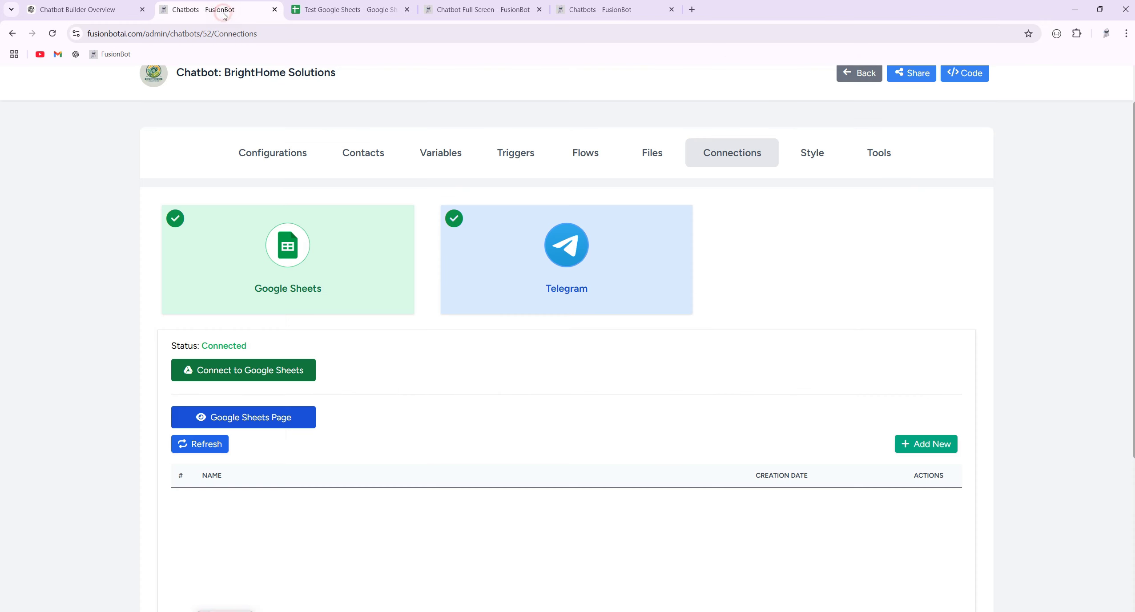
{"action": "left_click", "coordinate": [927, 444]}
{"action": "left_click", "coordinate": [524, 374]}
{"action": "key", "text": "ctrl+v"}
{"action": "left_click", "coordinate": [420, 319]}
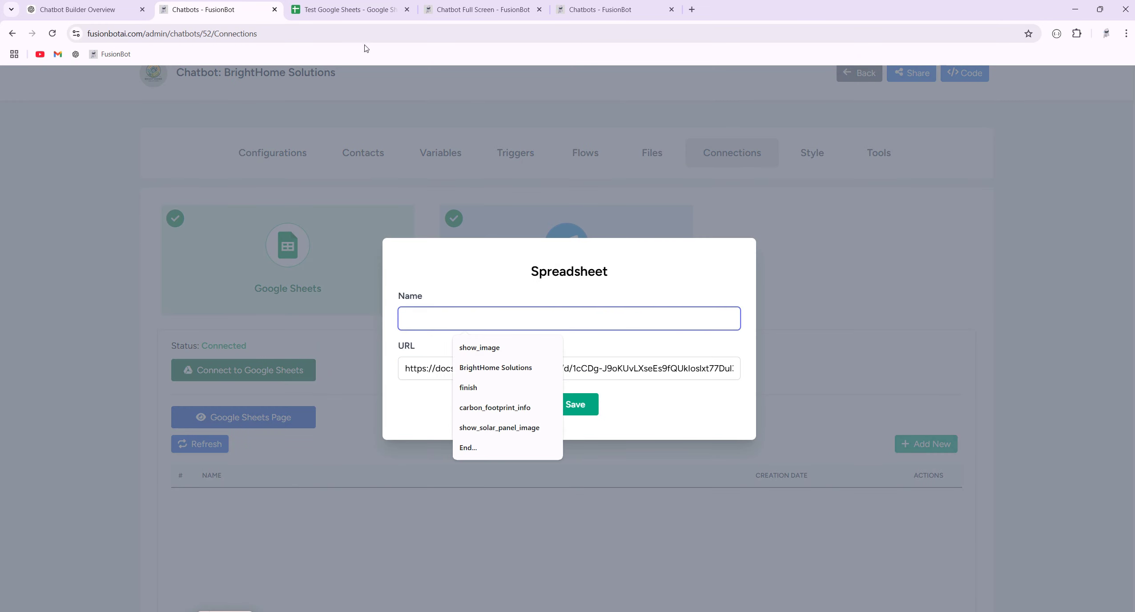
Name the entry 'Test Google Sheets' using the copied title, and save it.
{"action": "left_click", "coordinate": [351, 9]}
{"action": "left_click", "coordinate": [91, 77]}
{"action": "key", "text": "ctrl+c"}
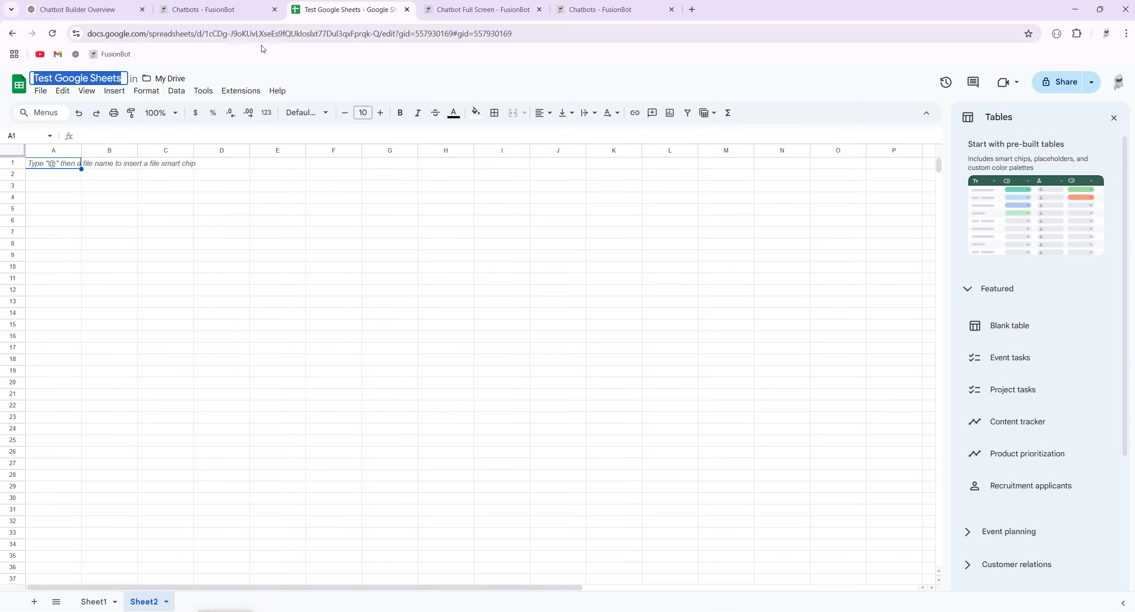
{"action": "left_click", "coordinate": [221, 10]}
{"action": "left_click", "coordinate": [471, 315]}
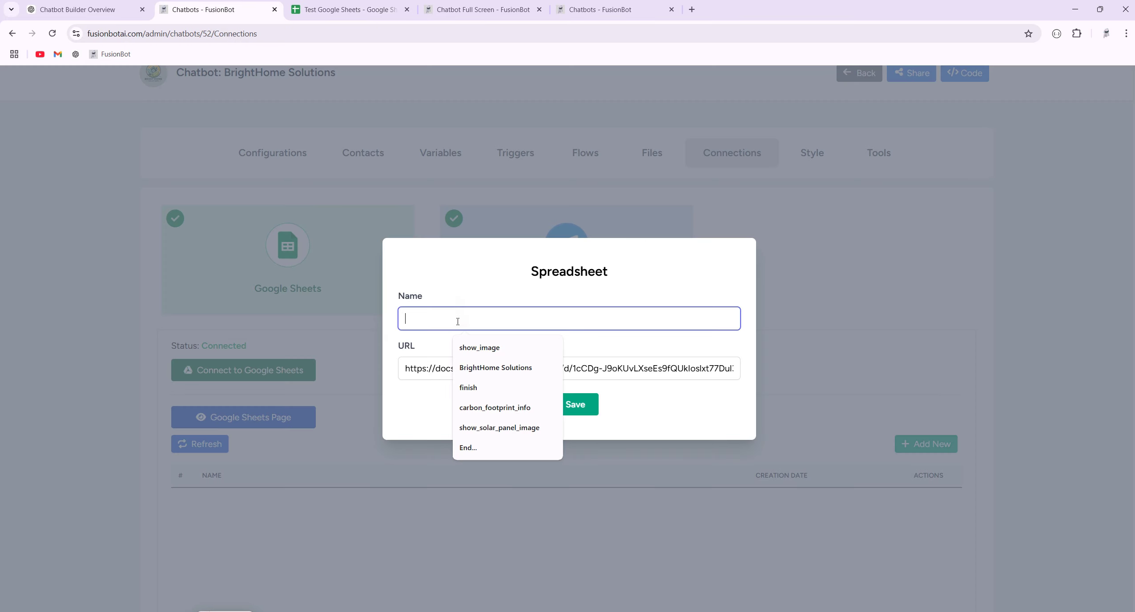
{"action": "key", "text": "ctrl+v"}
{"action": "left_click", "coordinate": [569, 403]}
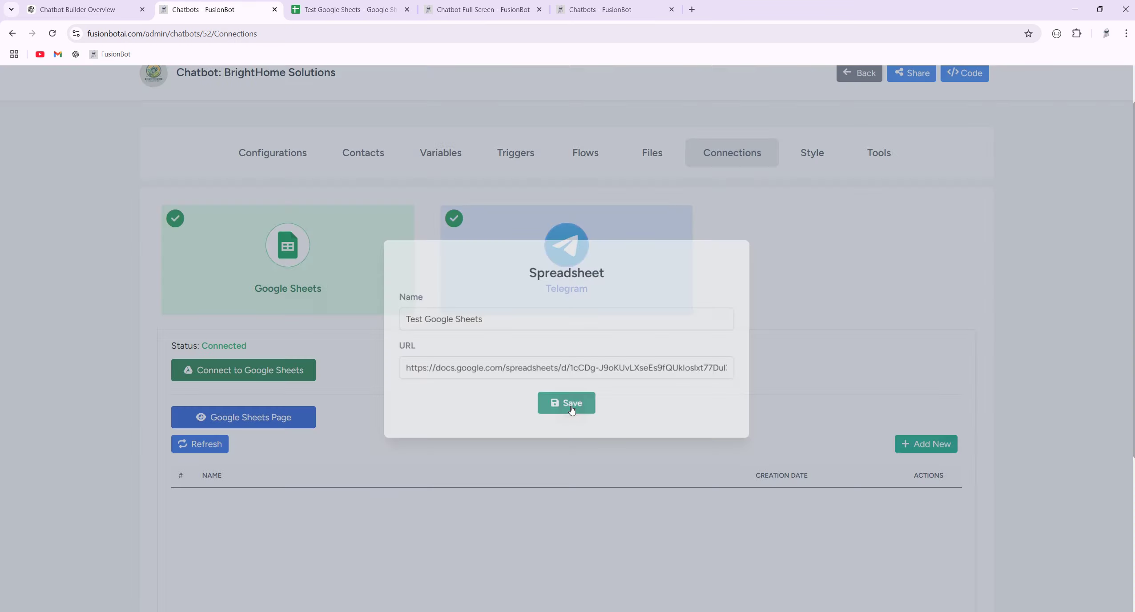
Open the saved Test Google Sheets link to confirm it reaches the spreadsheet.
{"action": "left_click", "coordinate": [407, 9]}
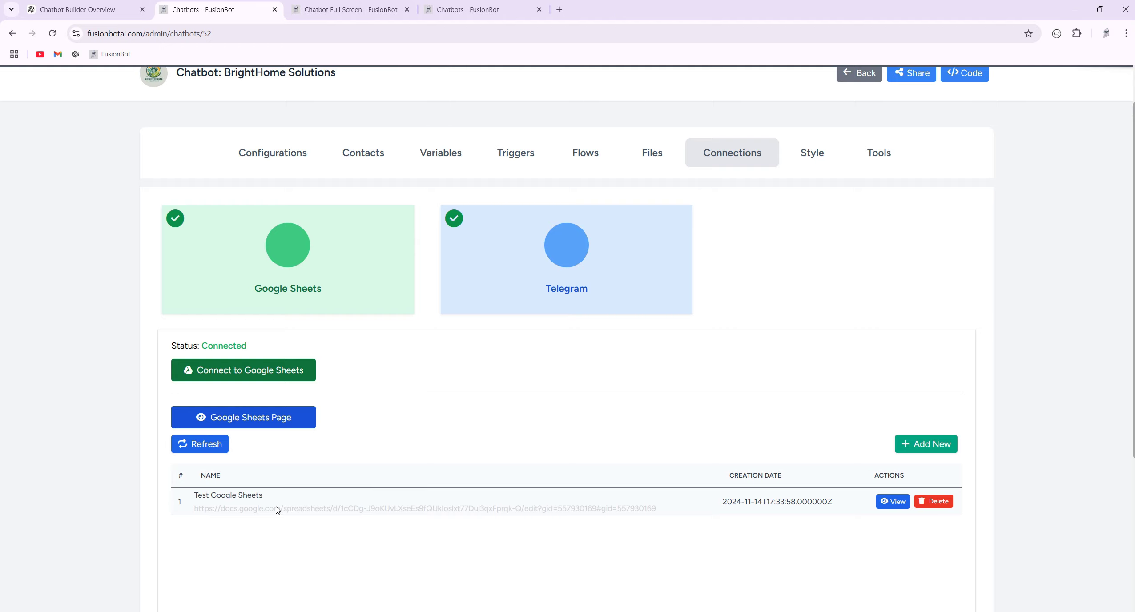
{"action": "scroll", "coordinate": [472, 560], "scroll_direction": "down", "scroll_amount": 2}
{"action": "triple_click", "coordinate": [390, 400]}
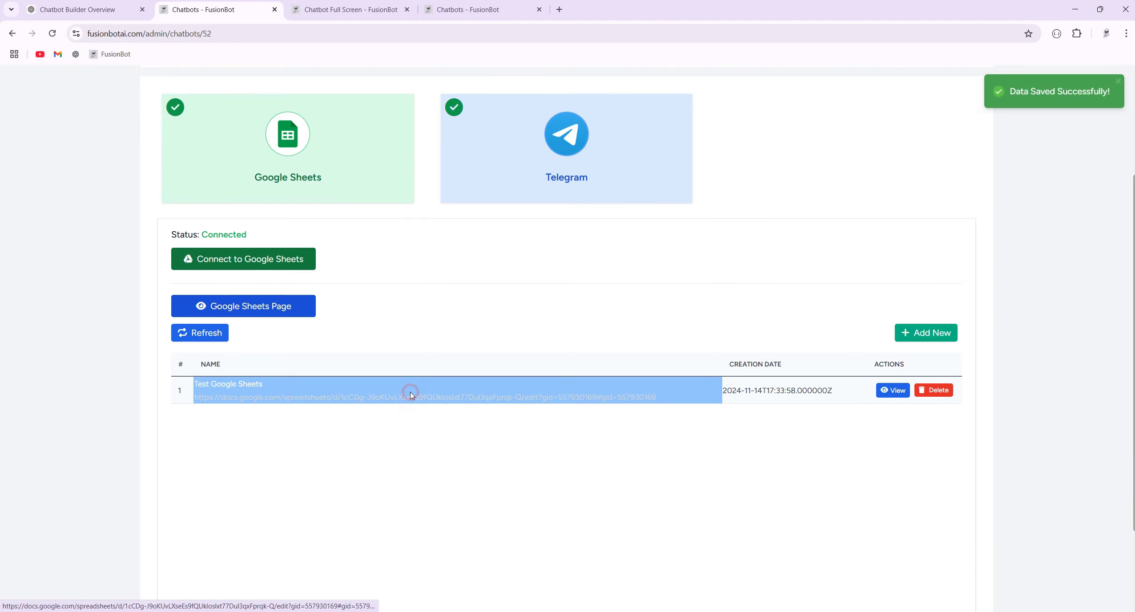
{"action": "left_click", "coordinate": [409, 395]}
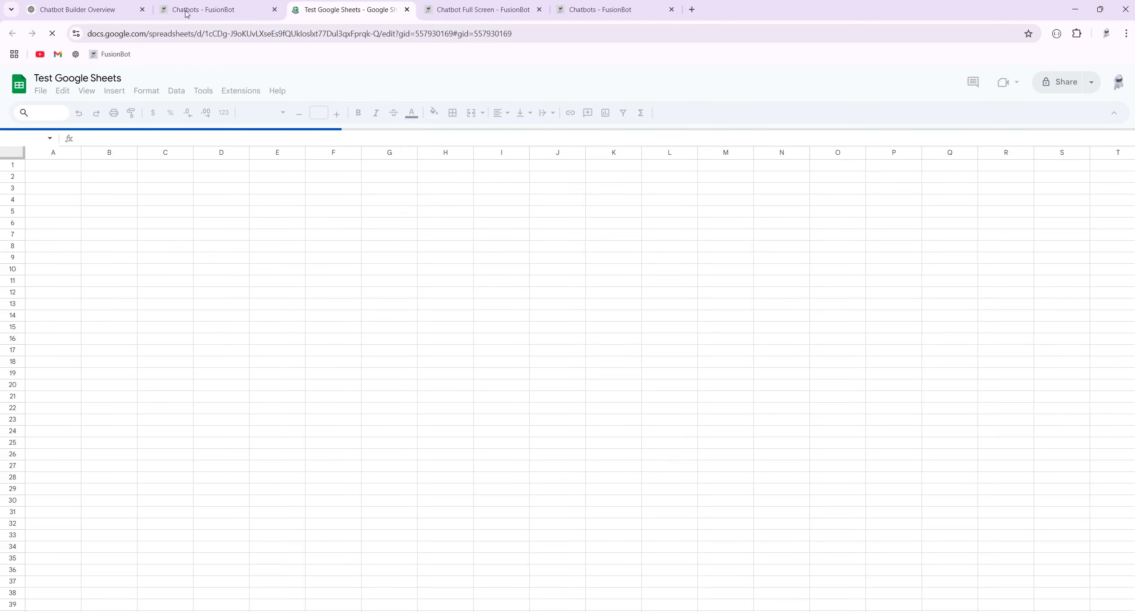
{"action": "left_click", "coordinate": [214, 9]}
{"action": "left_click", "coordinate": [358, 385]}
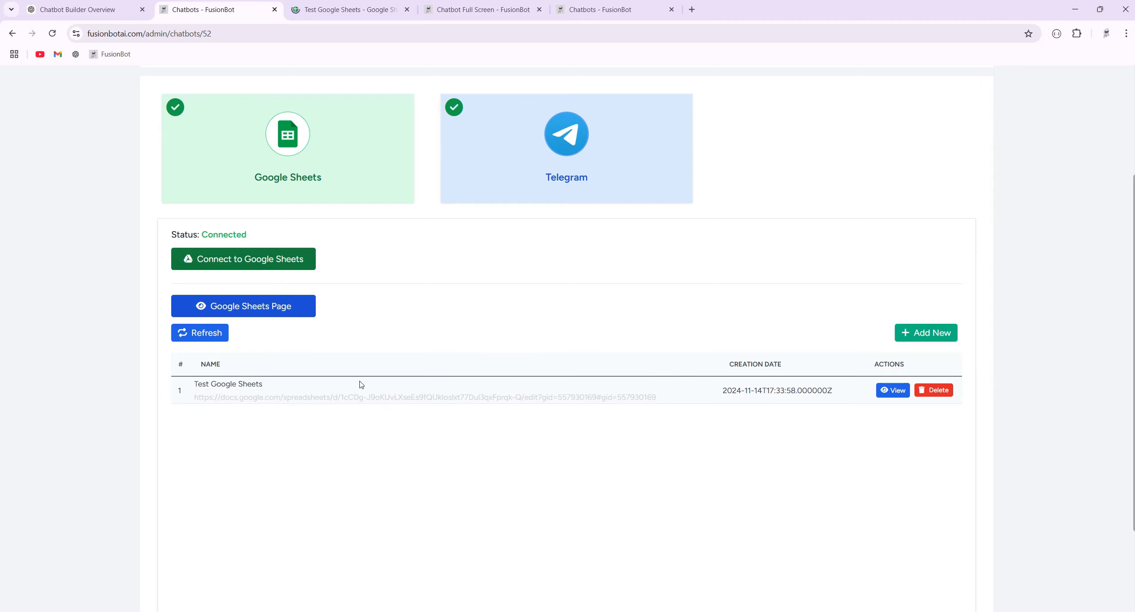
{"action": "scroll", "coordinate": [509, 288], "scroll_direction": "up", "scroll_amount": 3}
Create and save a new flow named google_sheets.
{"action": "left_click", "coordinate": [596, 210]}
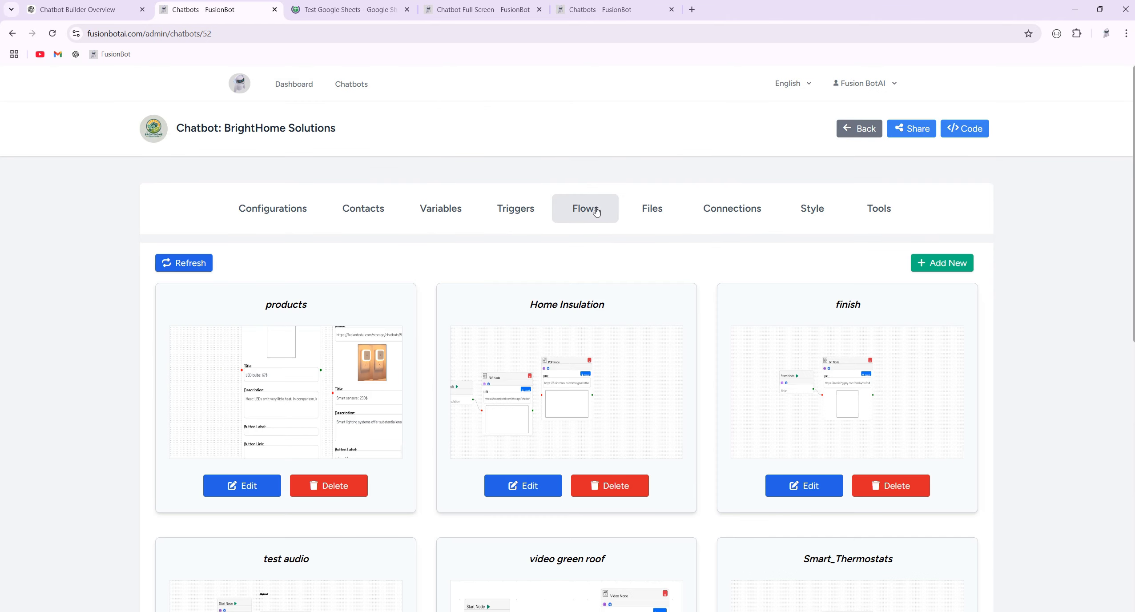
{"action": "left_click", "coordinate": [935, 263]}
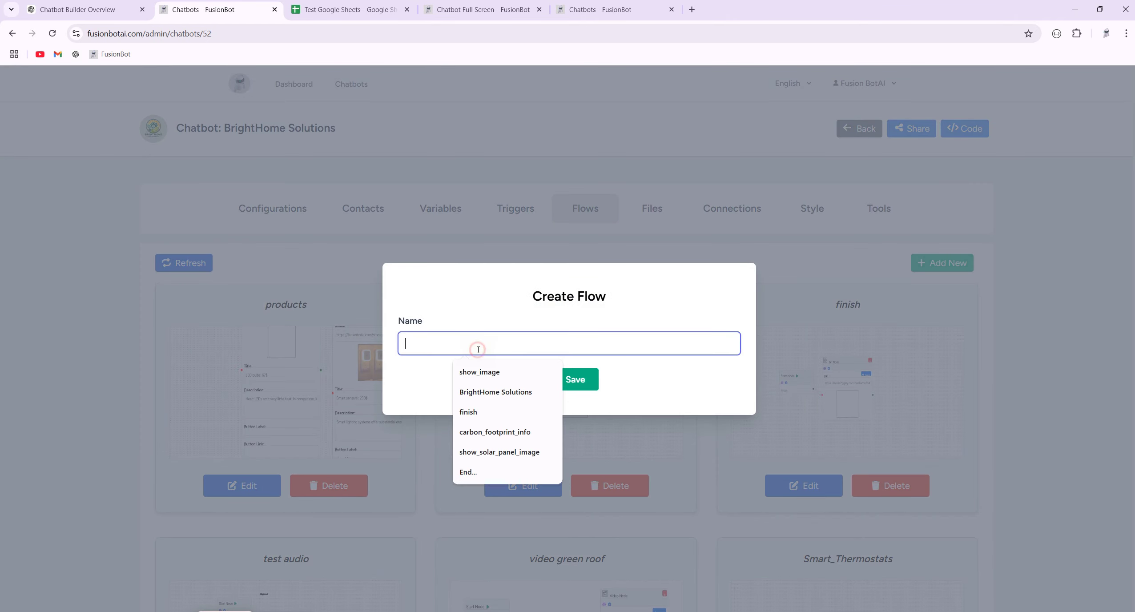
{"action": "type", "text": "goo"}
{"action": "left_click", "coordinate": [492, 382]}
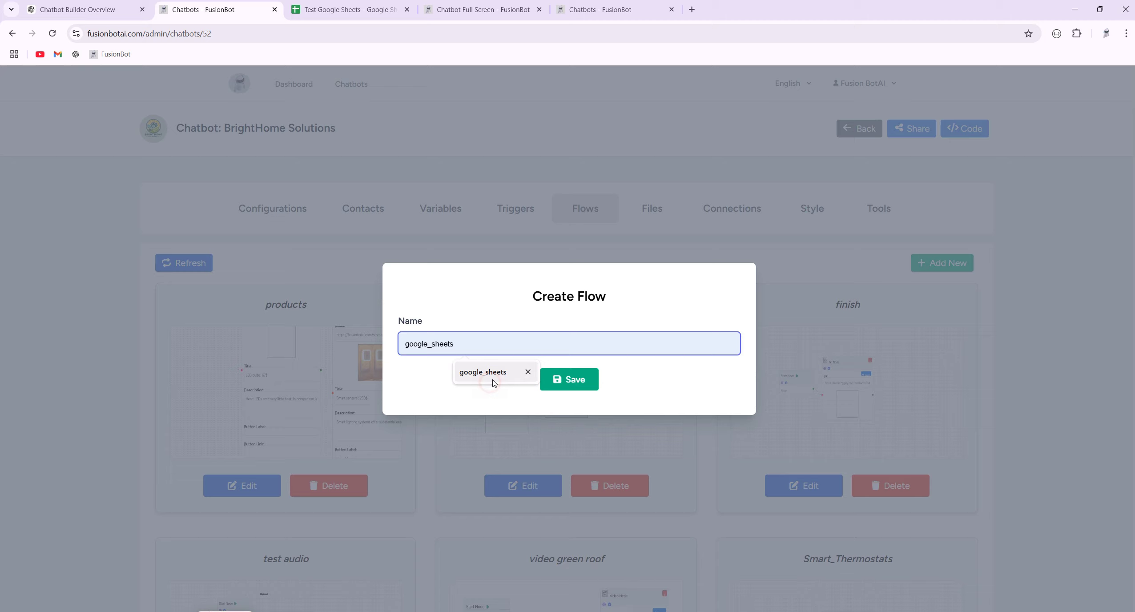
{"action": "left_click", "coordinate": [574, 379]}
Add a Google Sheets node using the Test Google Sheets spreadsheet.
{"action": "left_click", "coordinate": [574, 96]}
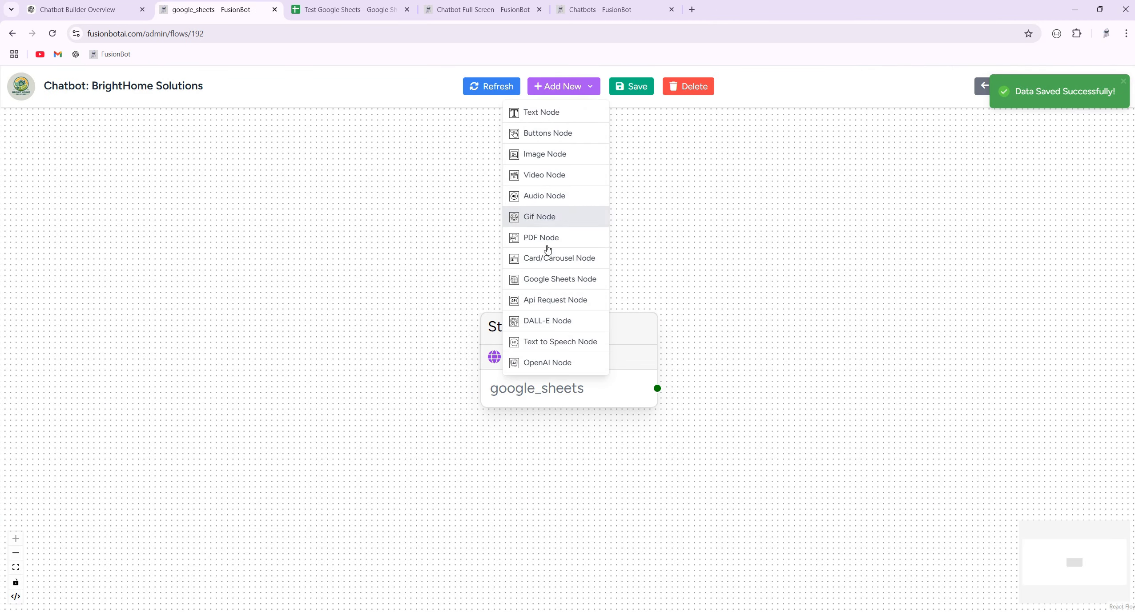
{"action": "left_click", "coordinate": [548, 279]}
{"action": "left_click", "coordinate": [538, 330]}
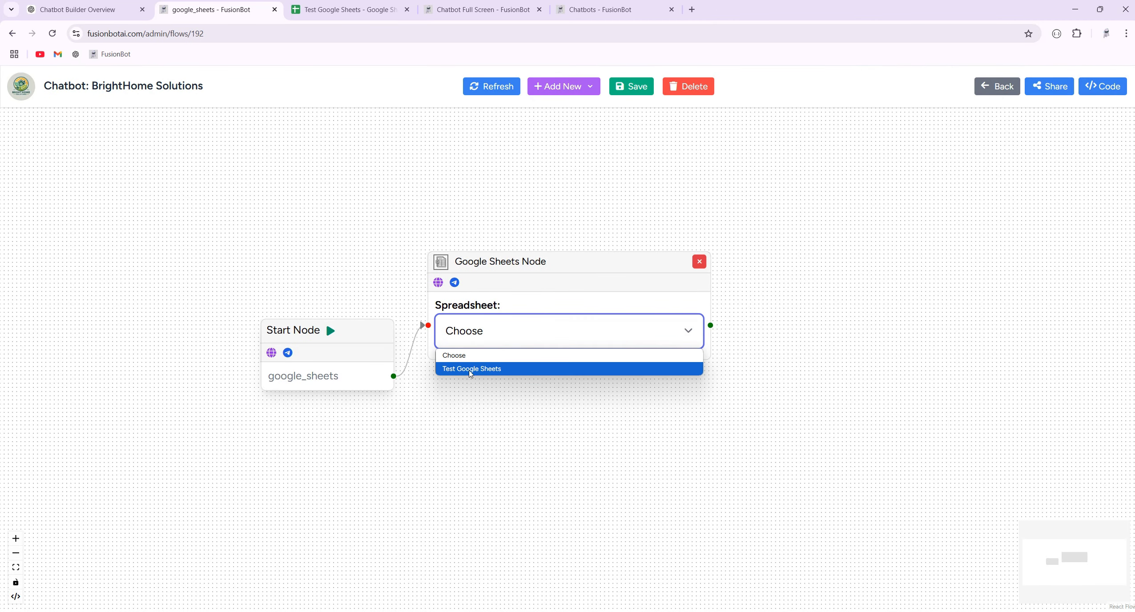
{"action": "left_click", "coordinate": [471, 369]}
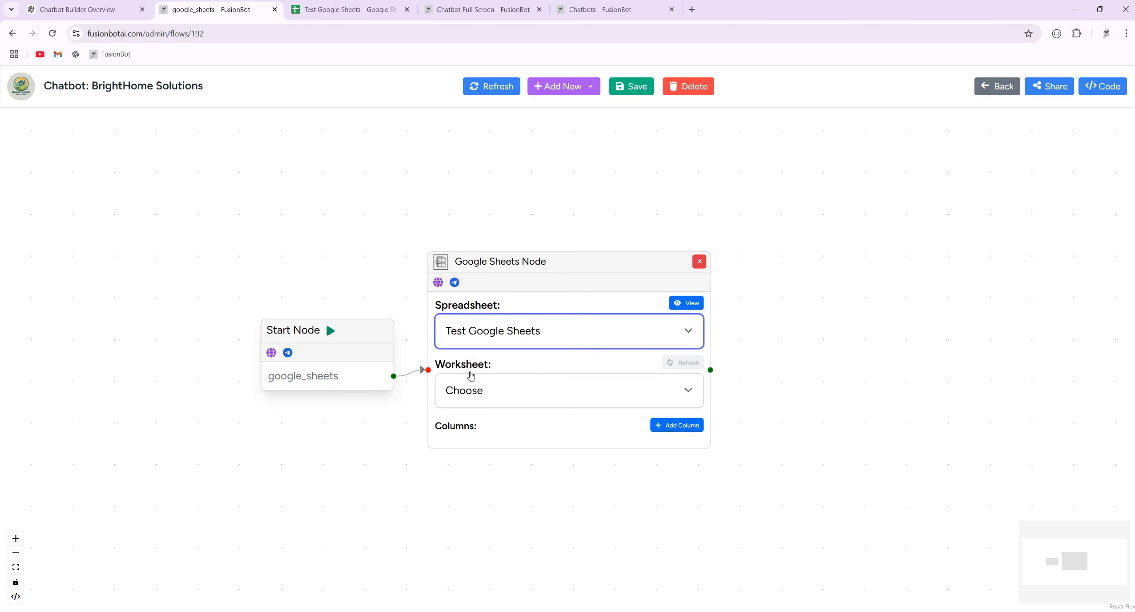
{"action": "left_click", "coordinate": [489, 390]}
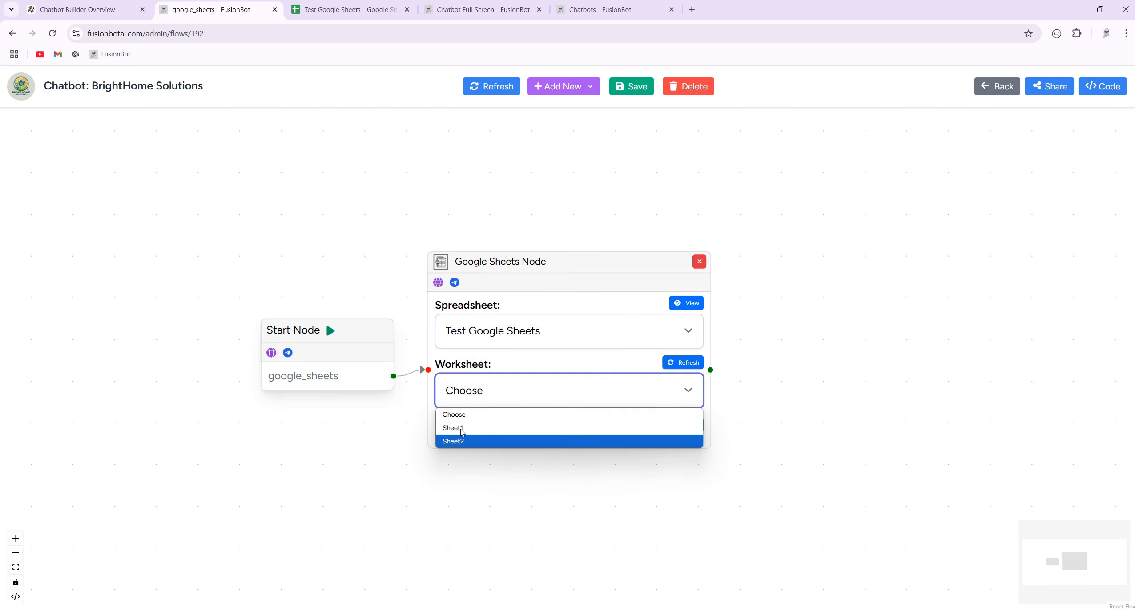
Begin renaming the spreadsheet's Sheet3 worksheet.
{"action": "left_click", "coordinate": [363, 16]}
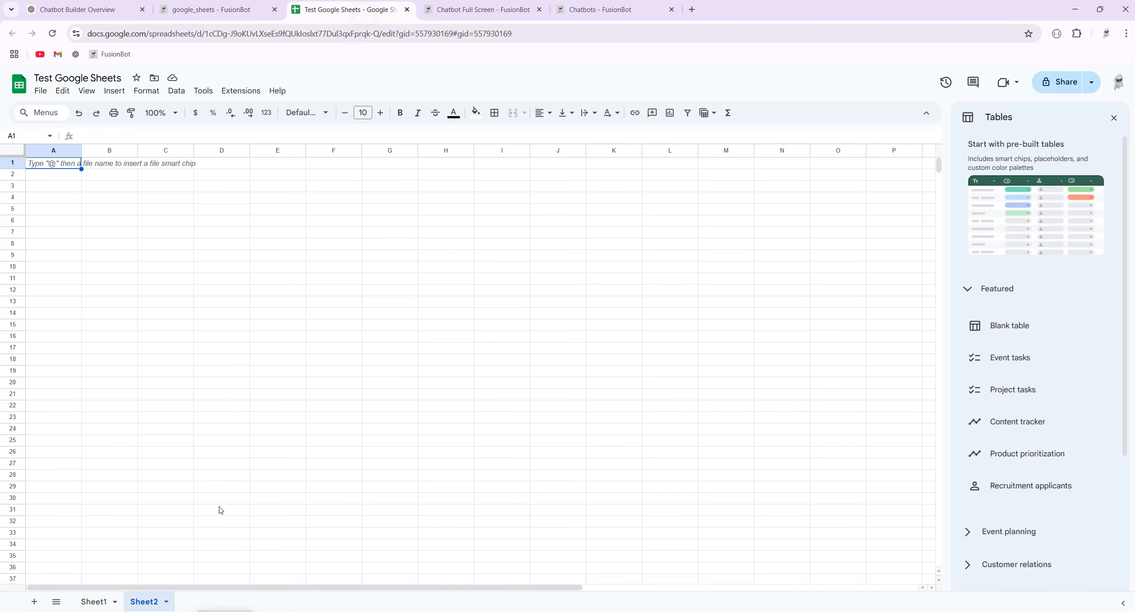
{"action": "right_click", "coordinate": [182, 603]}
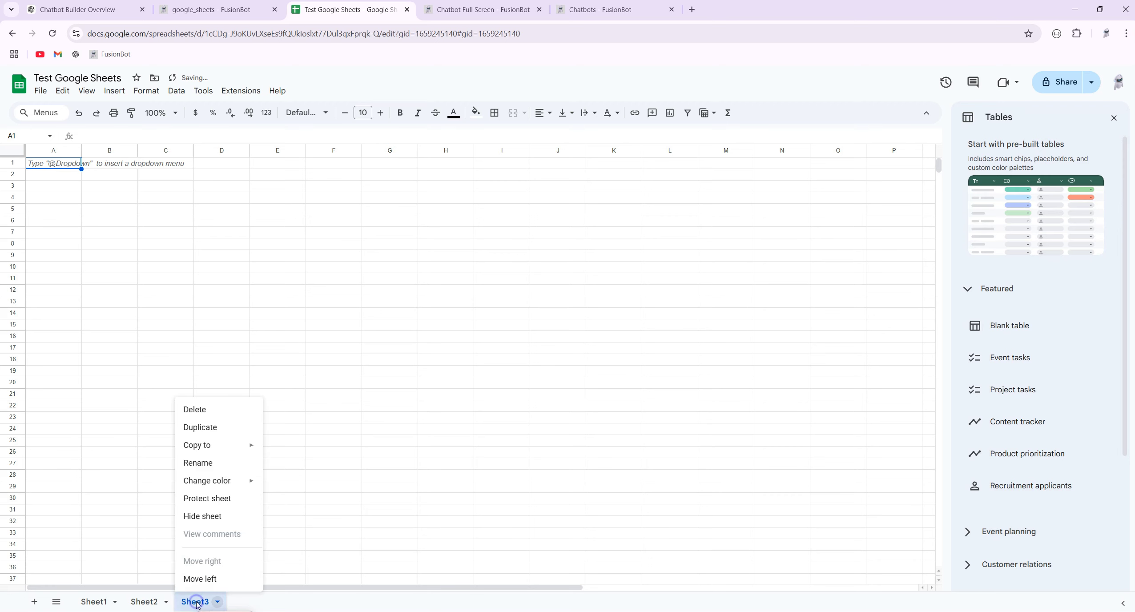
{"action": "left_click", "coordinate": [230, 463]}
Rename Sheet3 to 'test', then refresh the node's worksheets, select test, and add one column row.
{"action": "type", "text": "test"}
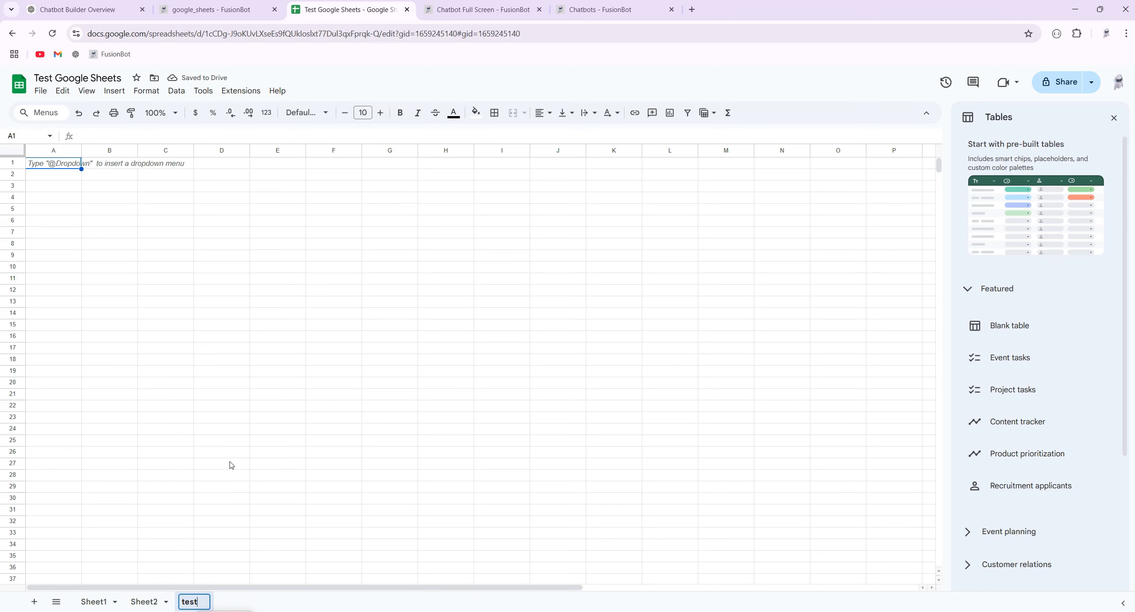
{"action": "left_click", "coordinate": [257, 478]}
{"action": "left_click", "coordinate": [211, 9]}
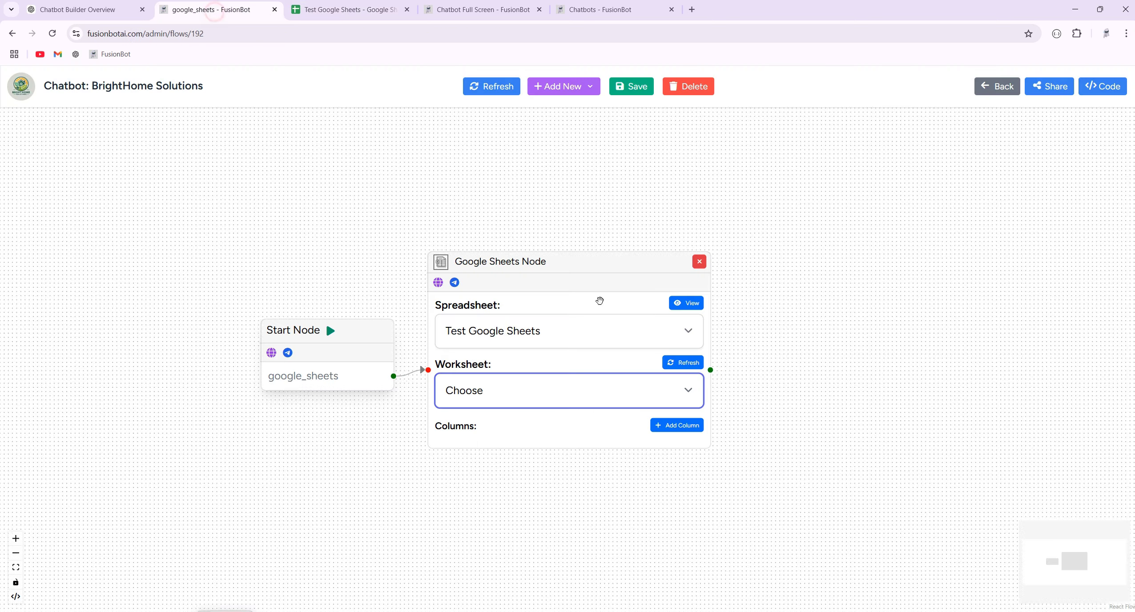
{"action": "left_click", "coordinate": [683, 362]}
{"action": "left_click", "coordinate": [540, 395]}
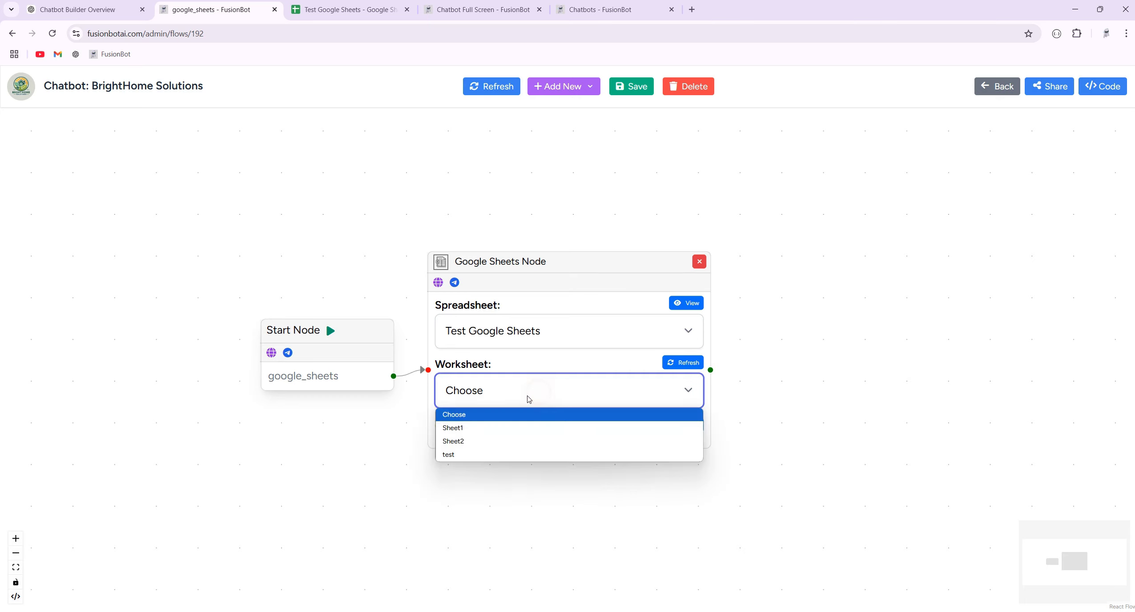
{"action": "left_click", "coordinate": [466, 455]}
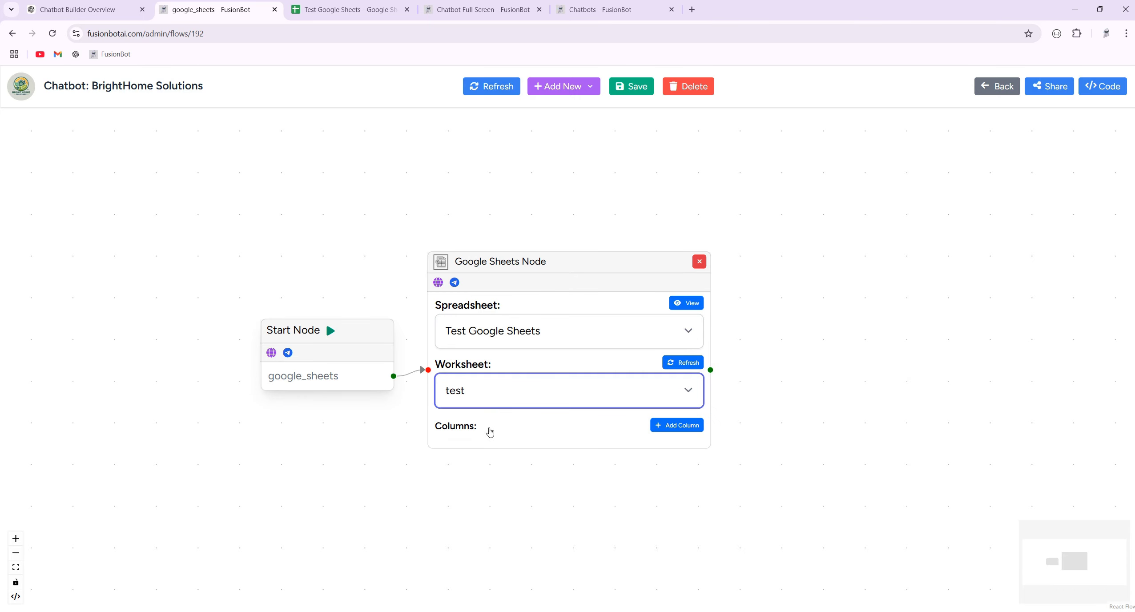
{"action": "left_click", "coordinate": [674, 425]}
{"action": "left_click_drag", "start_coordinate": [814, 435], "coordinate": [774, 291]}
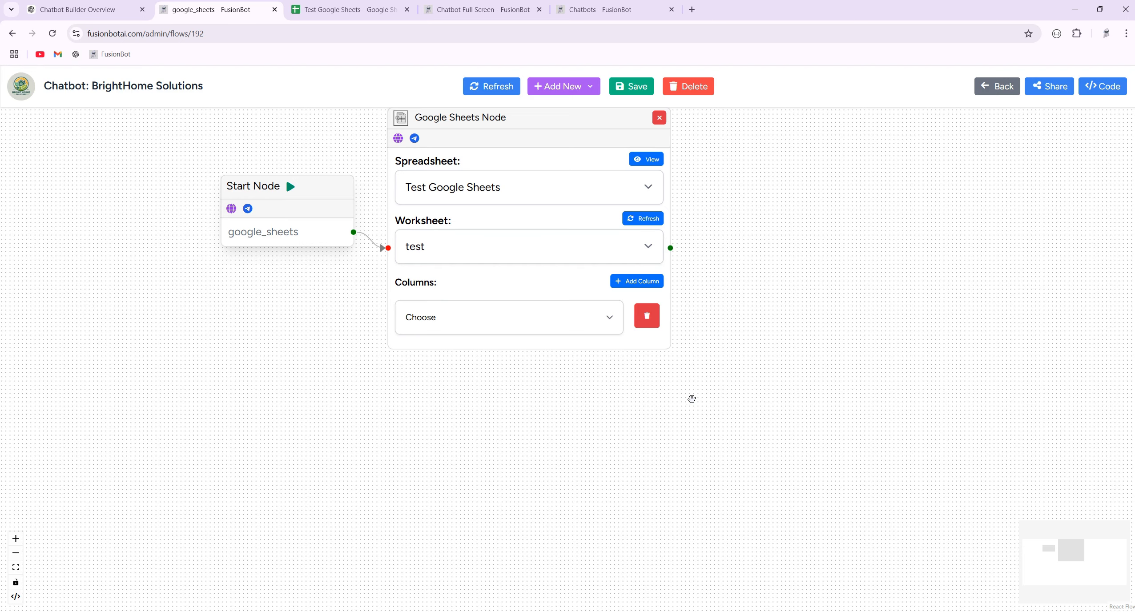
Map the node's first column to first_name.
{"action": "key", "text": "ctrl+Tab"}
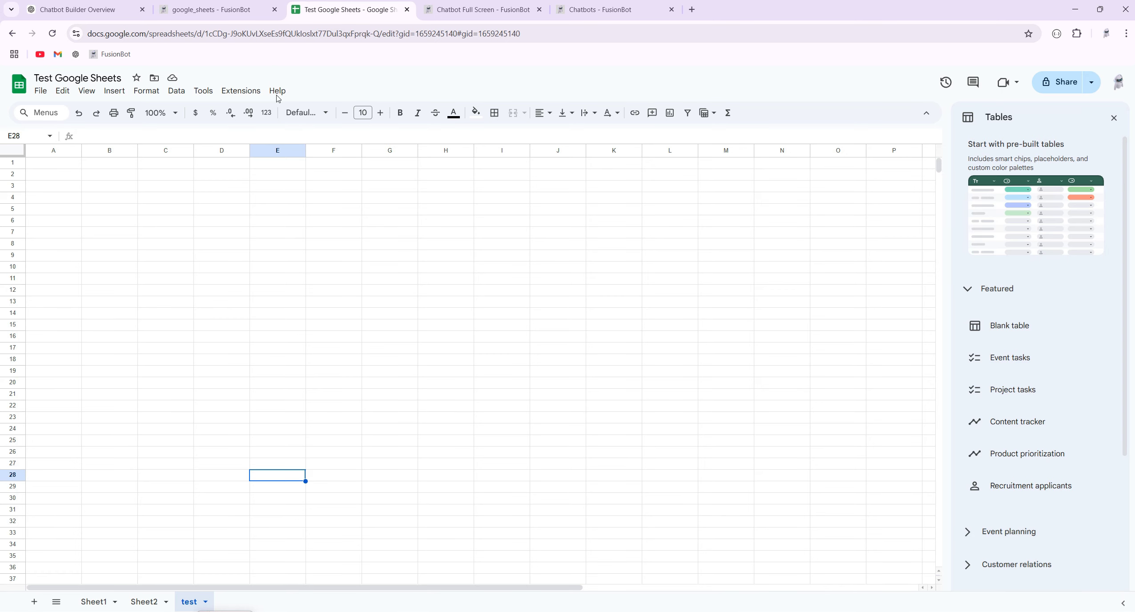
{"action": "left_click", "coordinate": [222, 10]}
{"action": "left_click", "coordinate": [444, 318]}
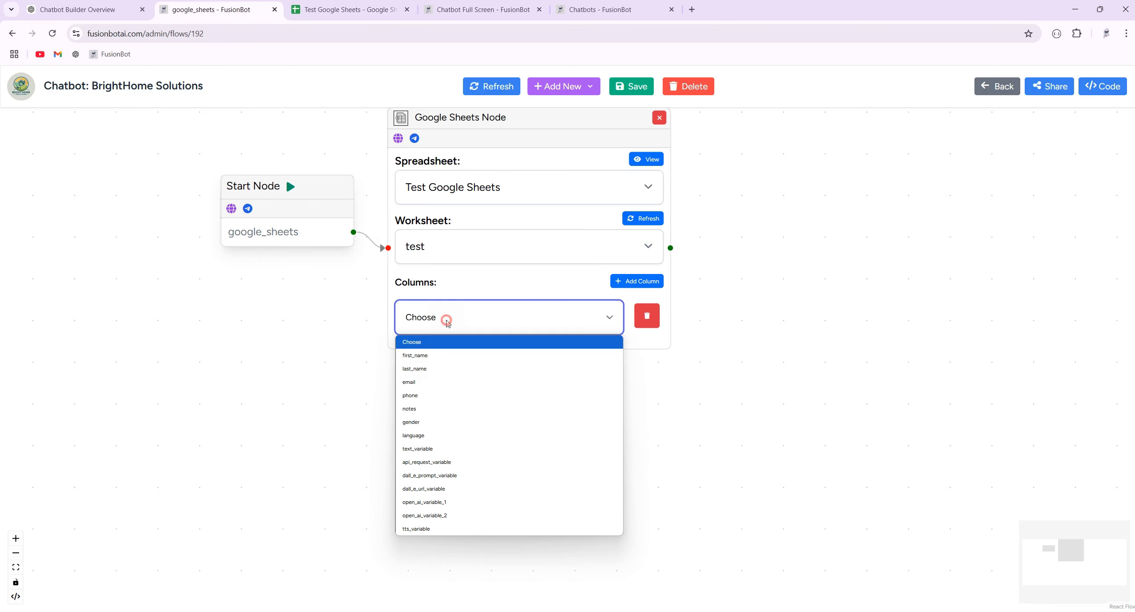
{"action": "left_click", "coordinate": [431, 356]}
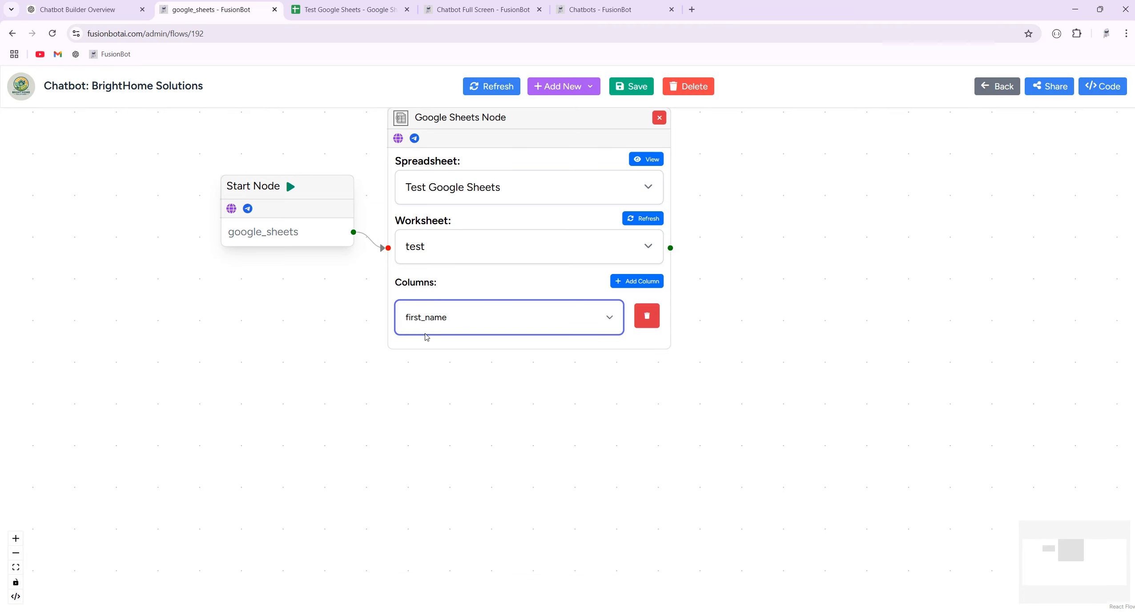
{"action": "left_click", "coordinate": [463, 323]}
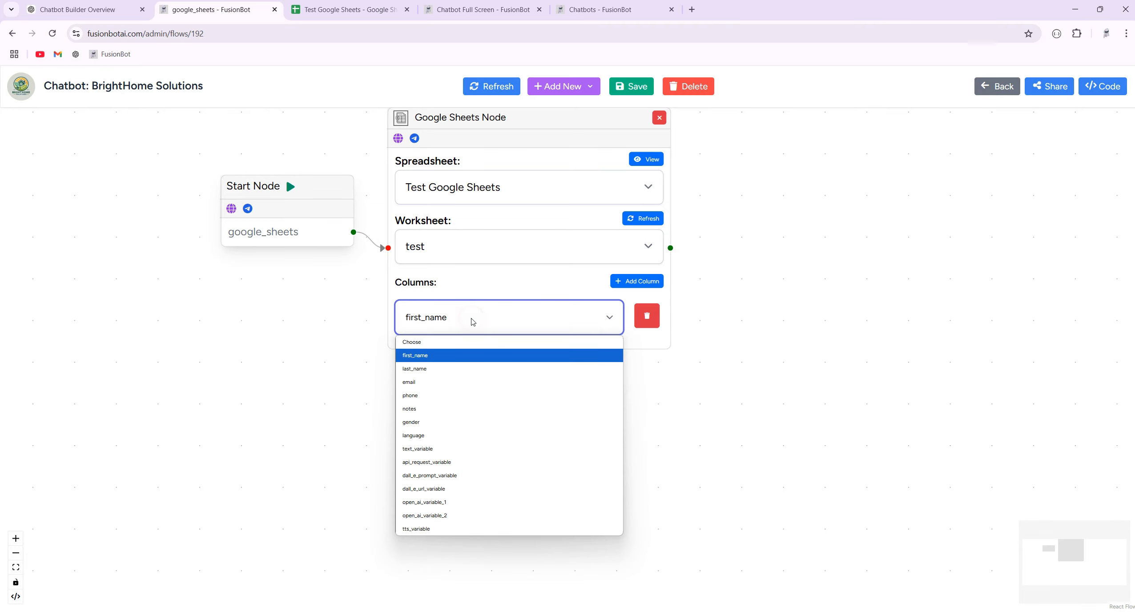
{"action": "left_click", "coordinate": [428, 357]}
{"action": "left_click", "coordinate": [331, 10]}
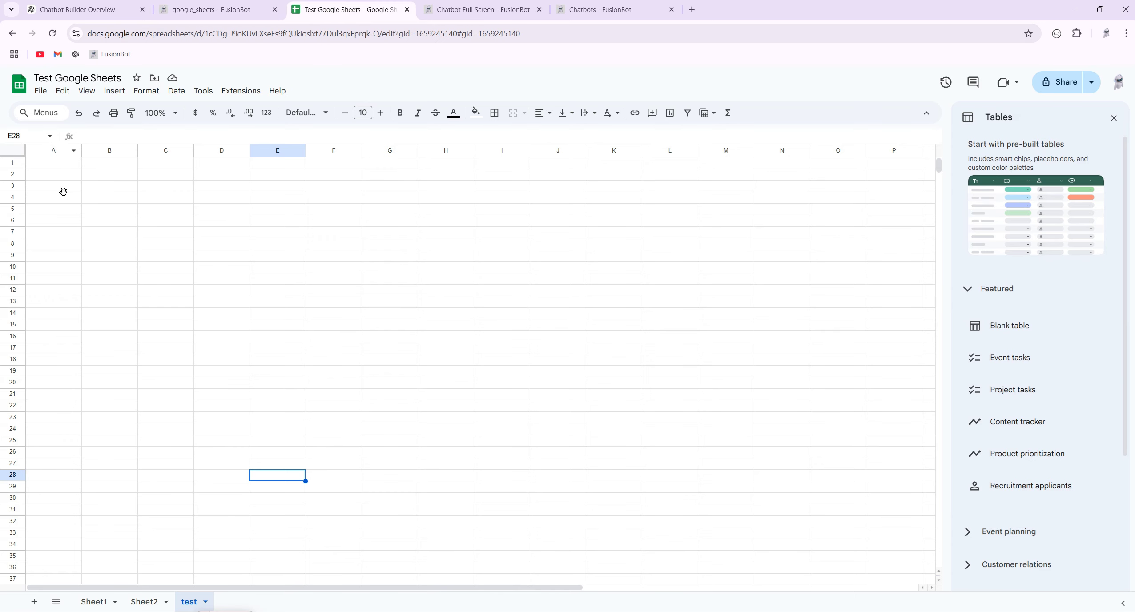
{"action": "left_click", "coordinate": [210, 10]}
Add three more column rows mapped to last_name, email and phone.
{"action": "left_click", "coordinate": [636, 287]}
{"action": "left_click", "coordinate": [545, 374]}
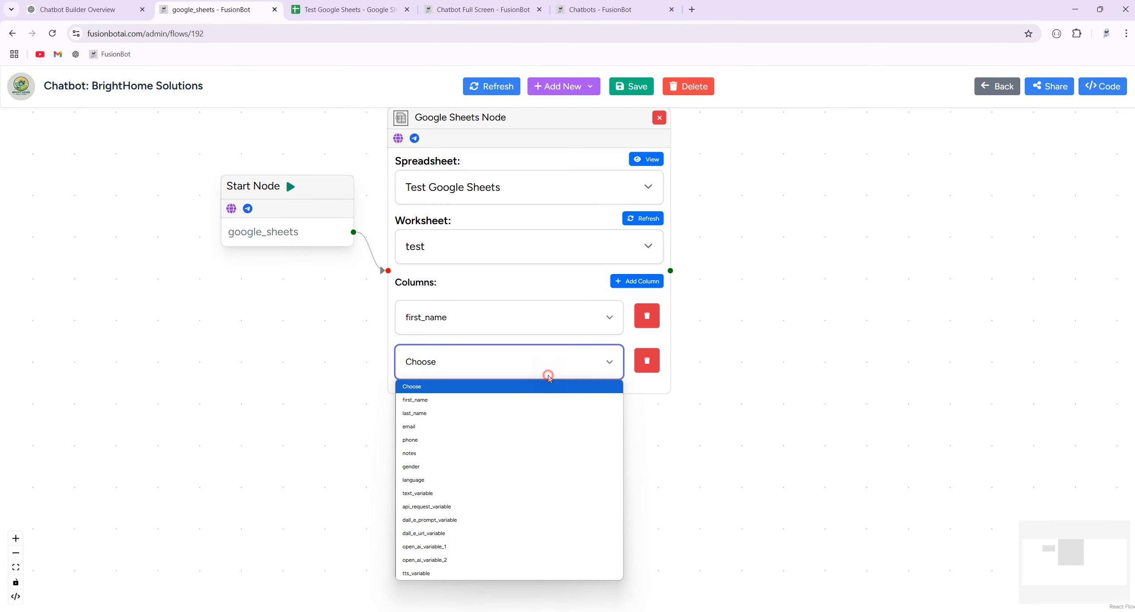
{"action": "left_click", "coordinate": [474, 412]}
{"action": "left_click", "coordinate": [636, 283]}
{"action": "left_click", "coordinate": [487, 407]}
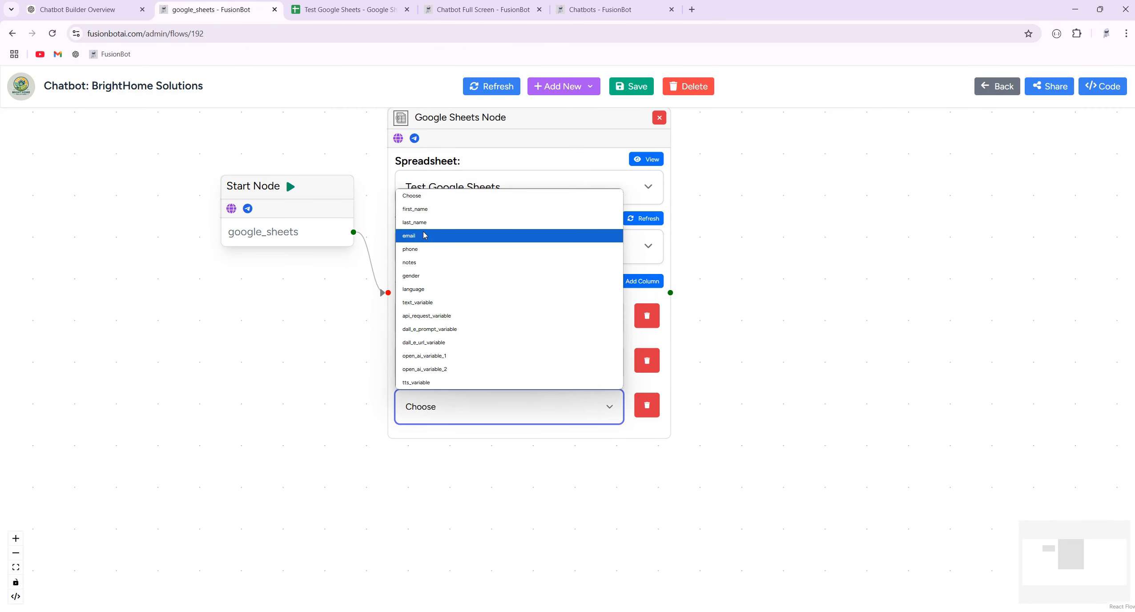
{"action": "left_click", "coordinate": [418, 233]}
{"action": "left_click", "coordinate": [636, 282]}
{"action": "left_click", "coordinate": [443, 458]}
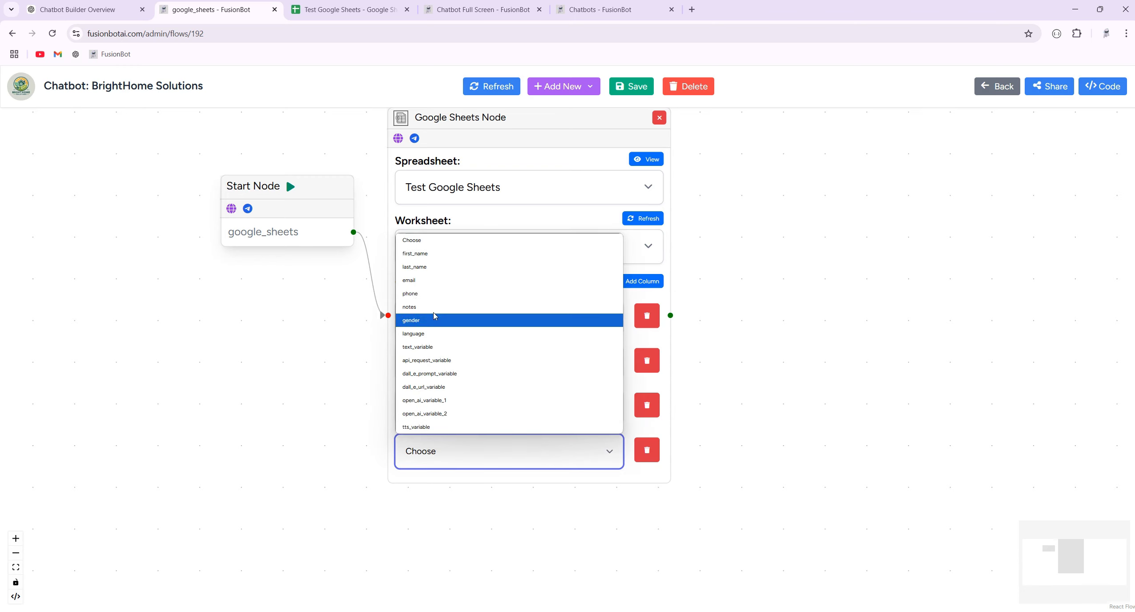
{"action": "left_click", "coordinate": [432, 295]}
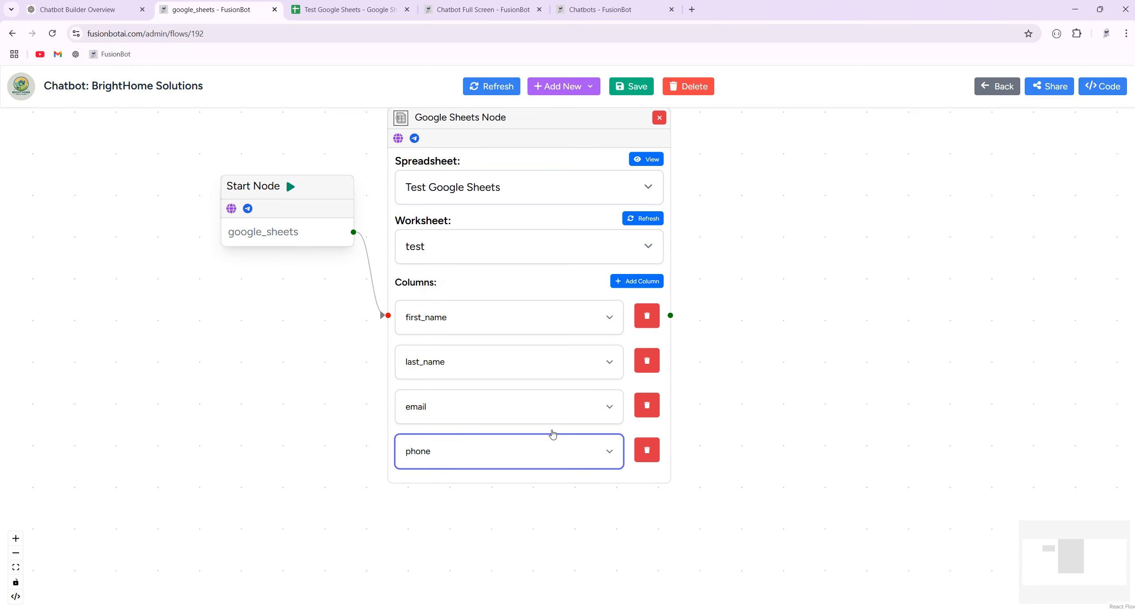
Save the google_sheets flow and check the first_name variable choices.
{"action": "left_click", "coordinate": [787, 301]}
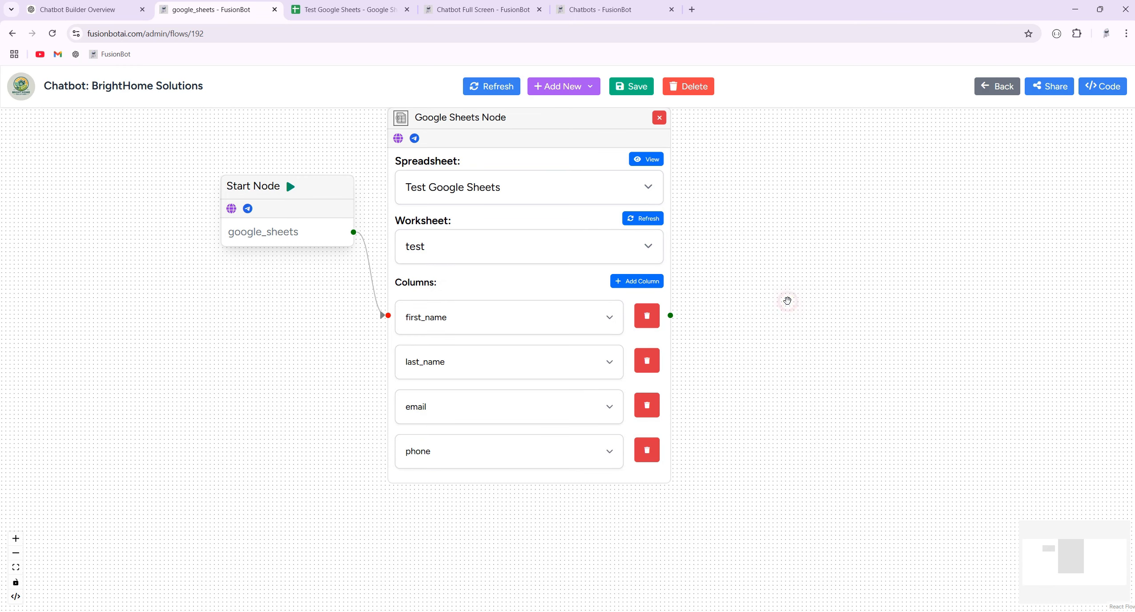
{"action": "left_click_drag", "start_coordinate": [740, 186], "coordinate": [712, 225]}
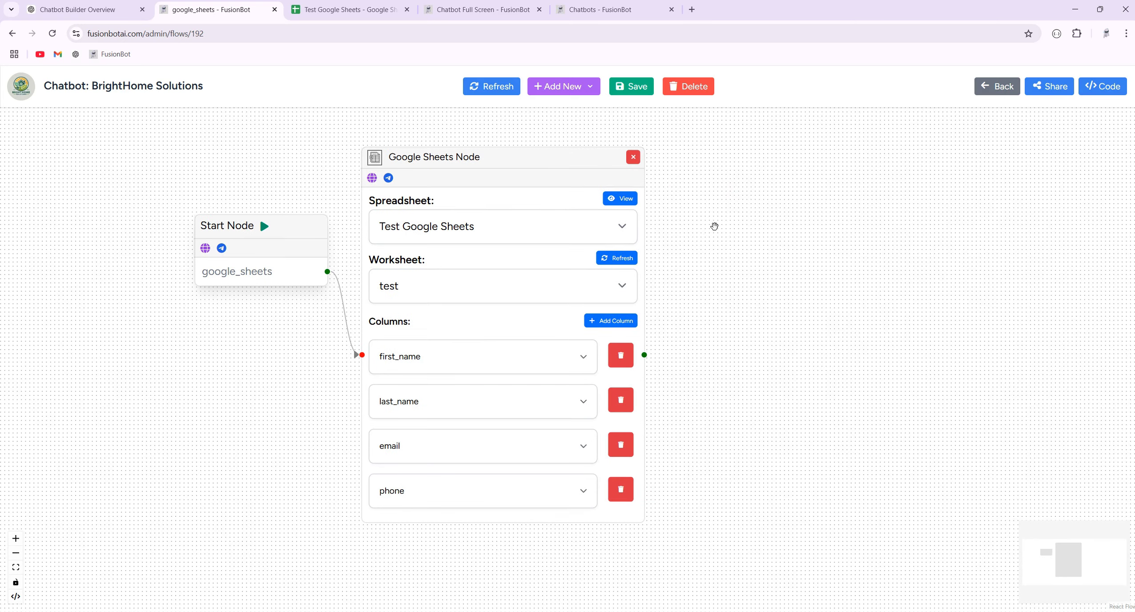
{"action": "left_click", "coordinate": [633, 89]}
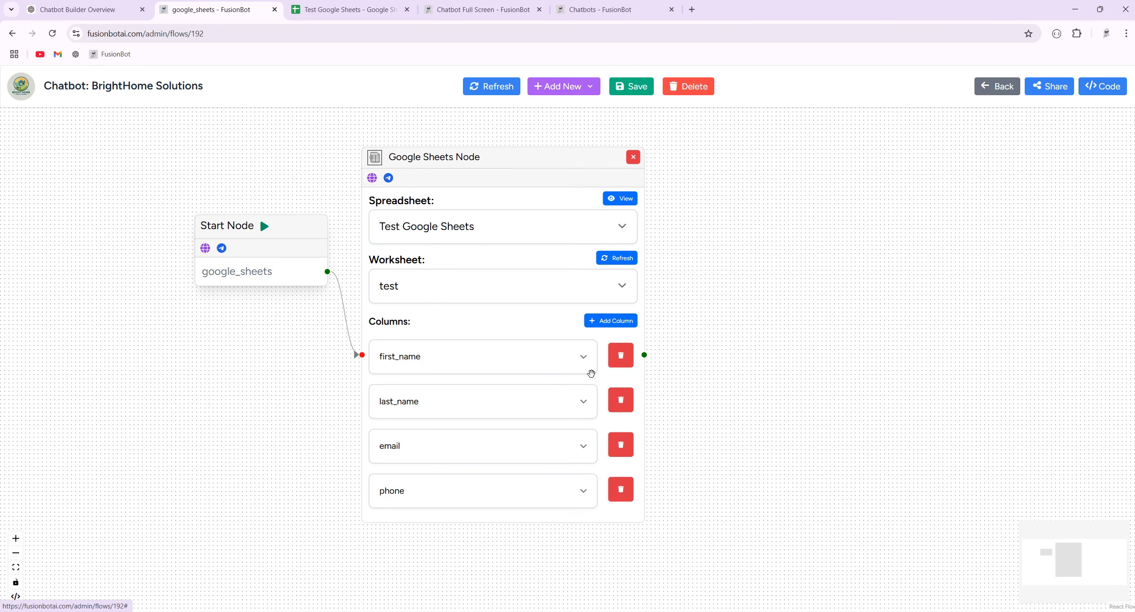
{"action": "left_click", "coordinate": [552, 360]}
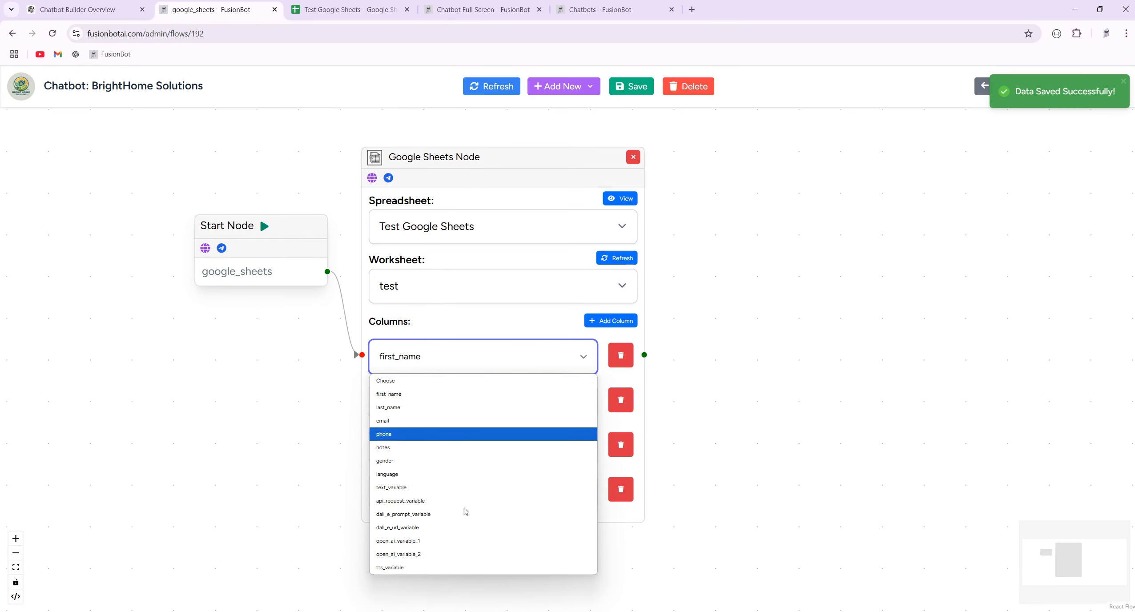
Return to the chatbot page and browse its variables table from first_name to tts_variable.
{"action": "left_click", "coordinate": [788, 333]}
{"action": "left_click", "coordinate": [995, 89]}
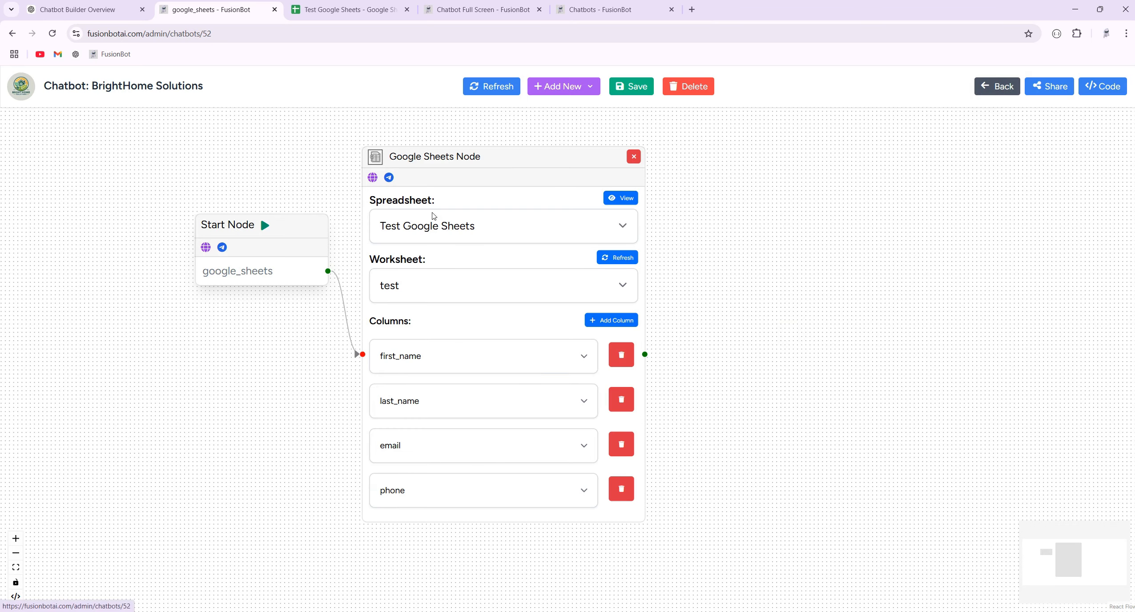
{"action": "left_click", "coordinate": [445, 214]}
{"action": "scroll", "coordinate": [274, 413], "scroll_direction": "down", "scroll_amount": 1}
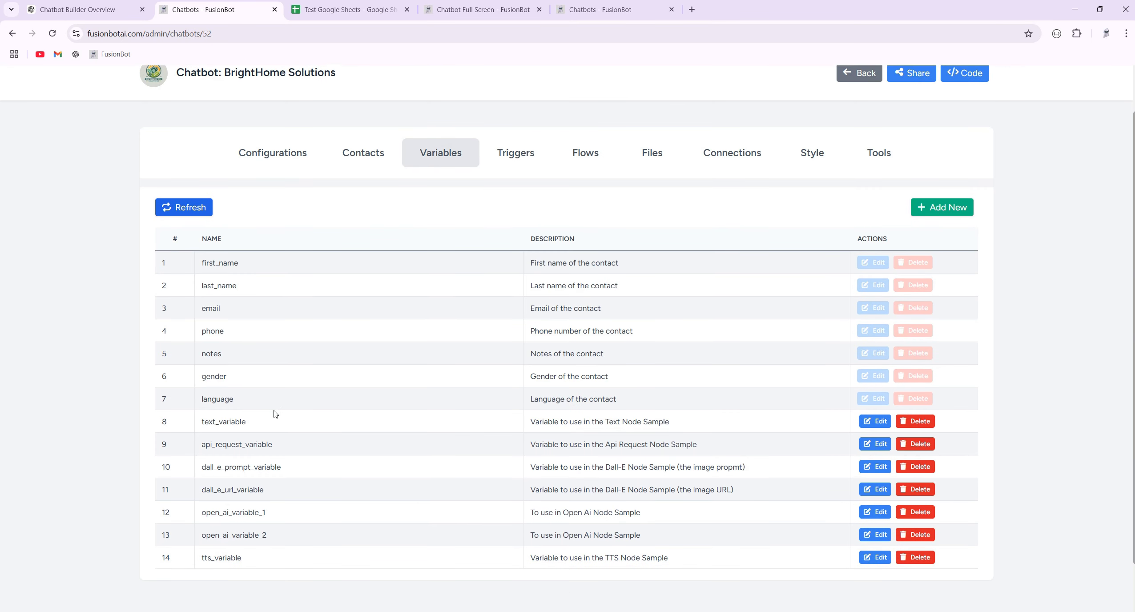
{"action": "left_click_drag", "start_coordinate": [245, 403], "coordinate": [204, 266]}
{"action": "left_click", "coordinate": [303, 287]}
Review a contact's saved details in Contacts, then reopen the google_sheets flow from Flows.
{"action": "left_click", "coordinate": [365, 153]}
{"action": "left_click", "coordinate": [257, 269]}
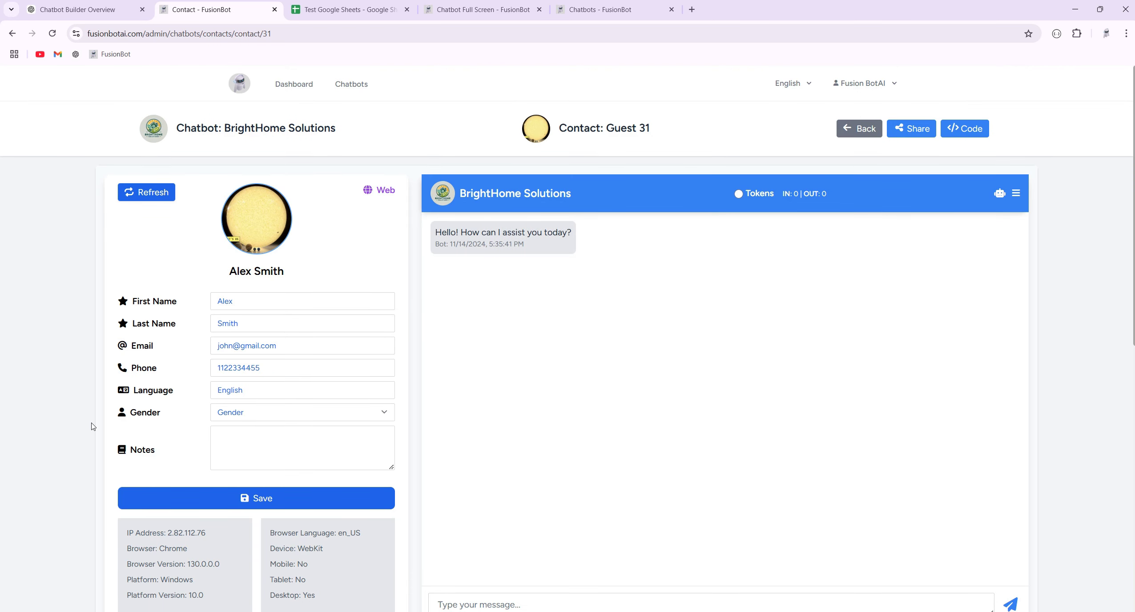
{"action": "scroll", "coordinate": [96, 427], "scroll_direction": "down", "scroll_amount": 5}
{"action": "scroll", "coordinate": [241, 465], "scroll_direction": "up", "scroll_amount": 5}
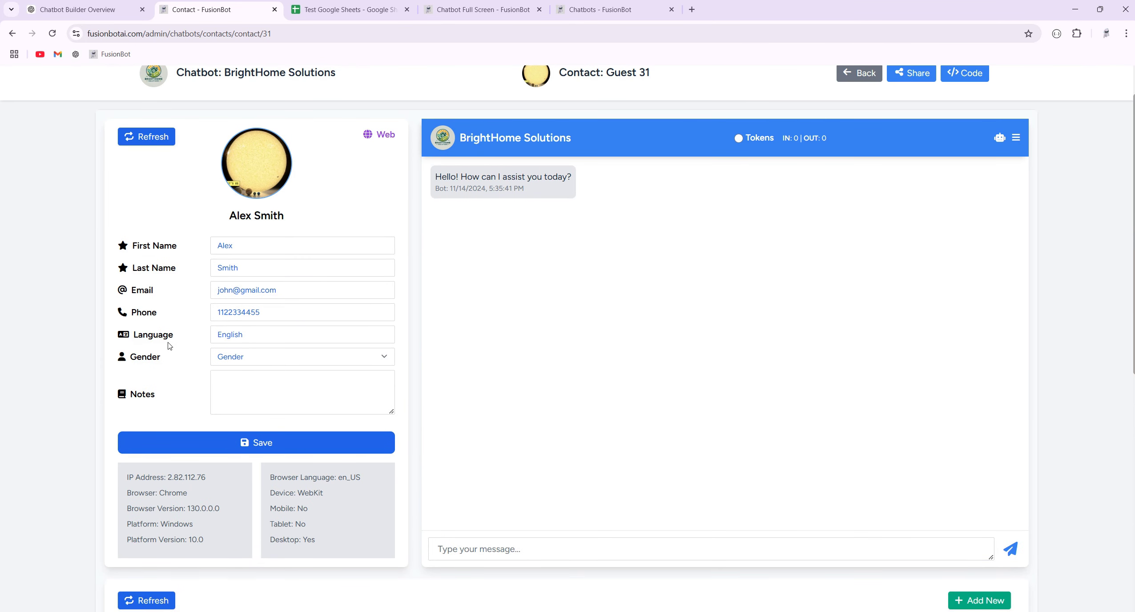
{"action": "scroll", "coordinate": [578, 162], "scroll_direction": "up", "scroll_amount": 1}
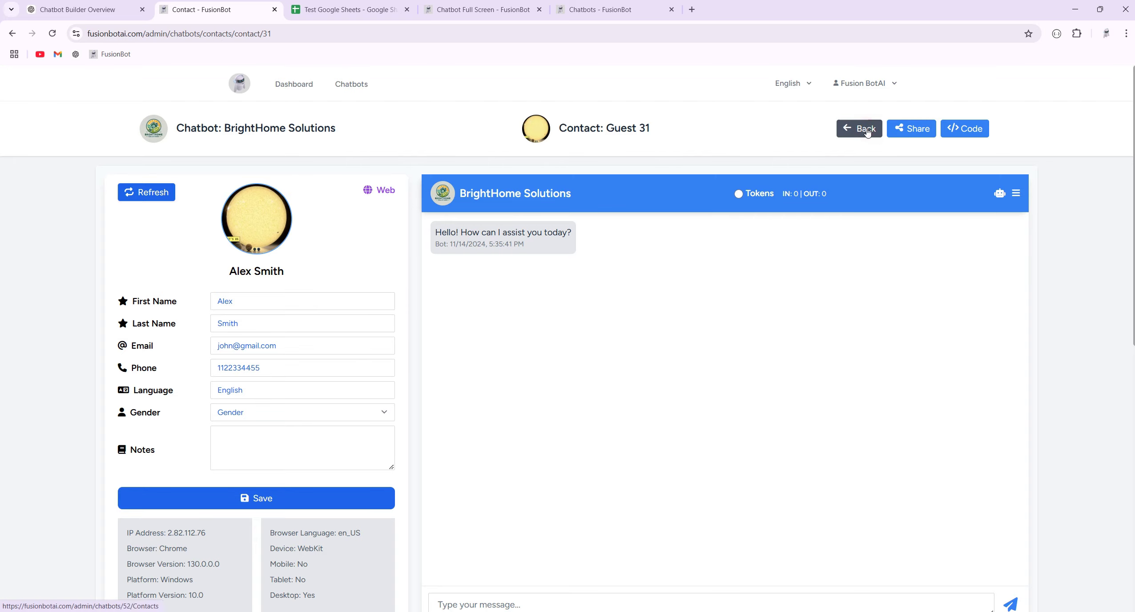
{"action": "left_click", "coordinate": [872, 129]}
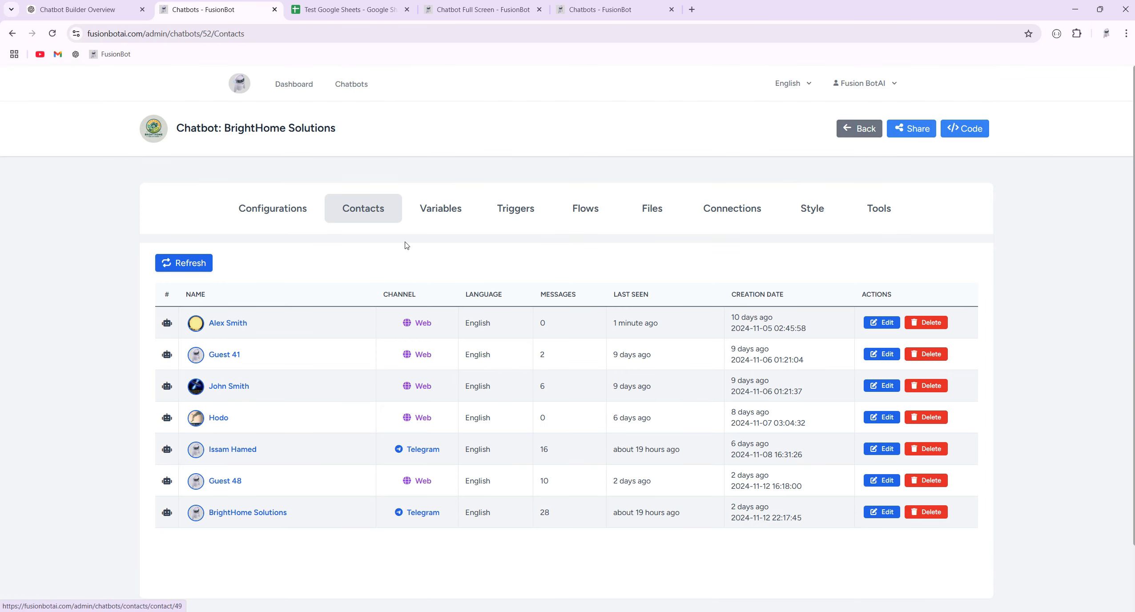
{"action": "left_click", "coordinate": [583, 209]}
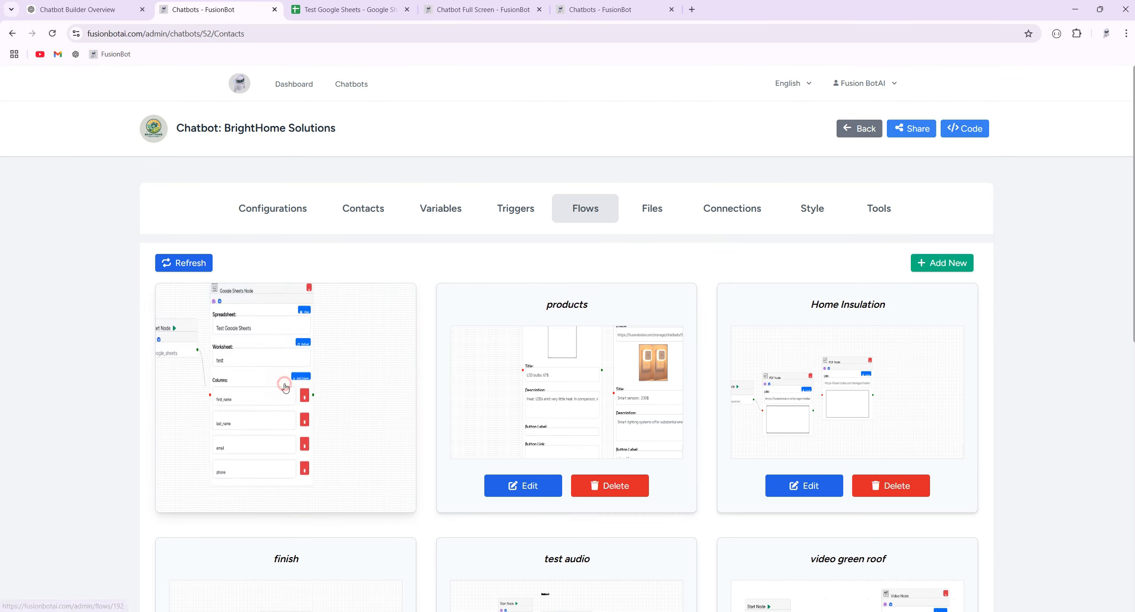
{"action": "left_click", "coordinate": [286, 375]}
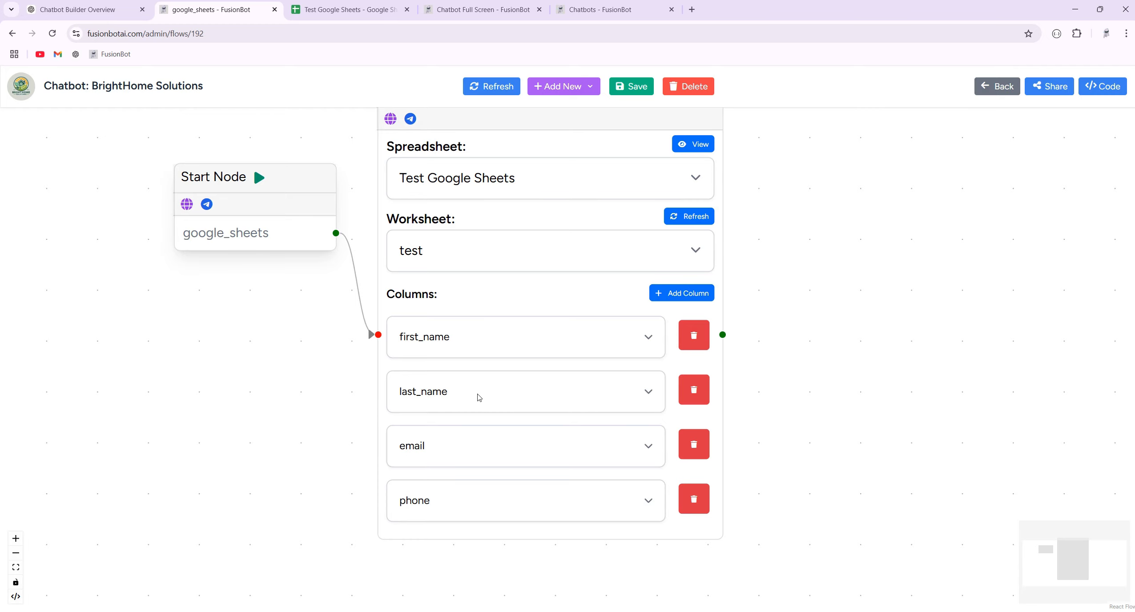
Reload the chatbot preview, check the spreadsheet, then leave the editor for the Triggers list.
{"action": "left_click", "coordinate": [517, 16]}
{"action": "left_click", "coordinate": [52, 34]}
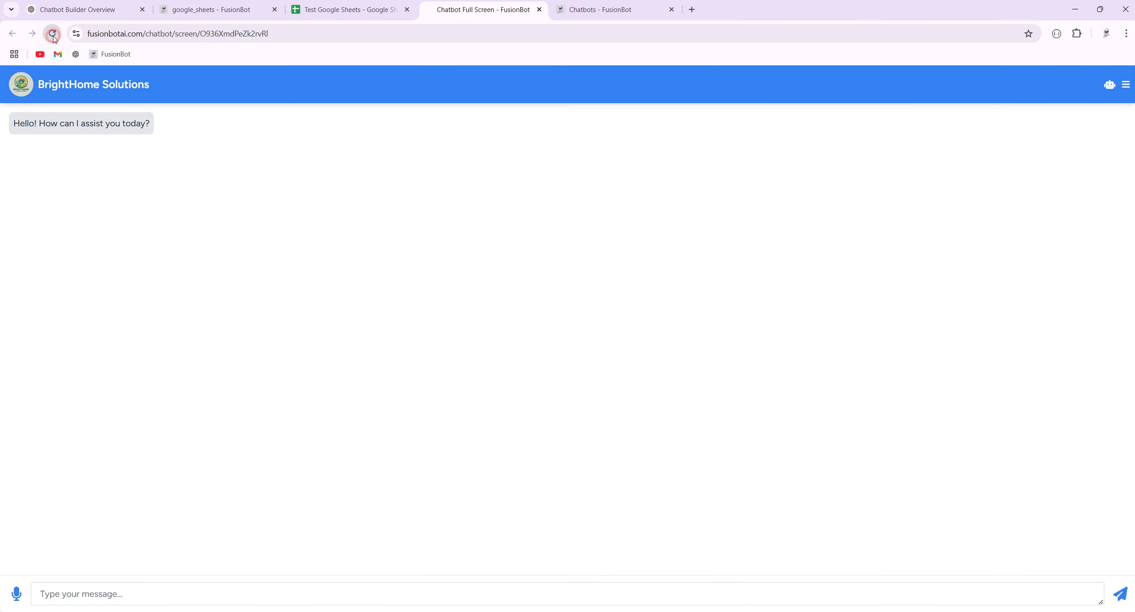
{"action": "left_click", "coordinate": [220, 12]}
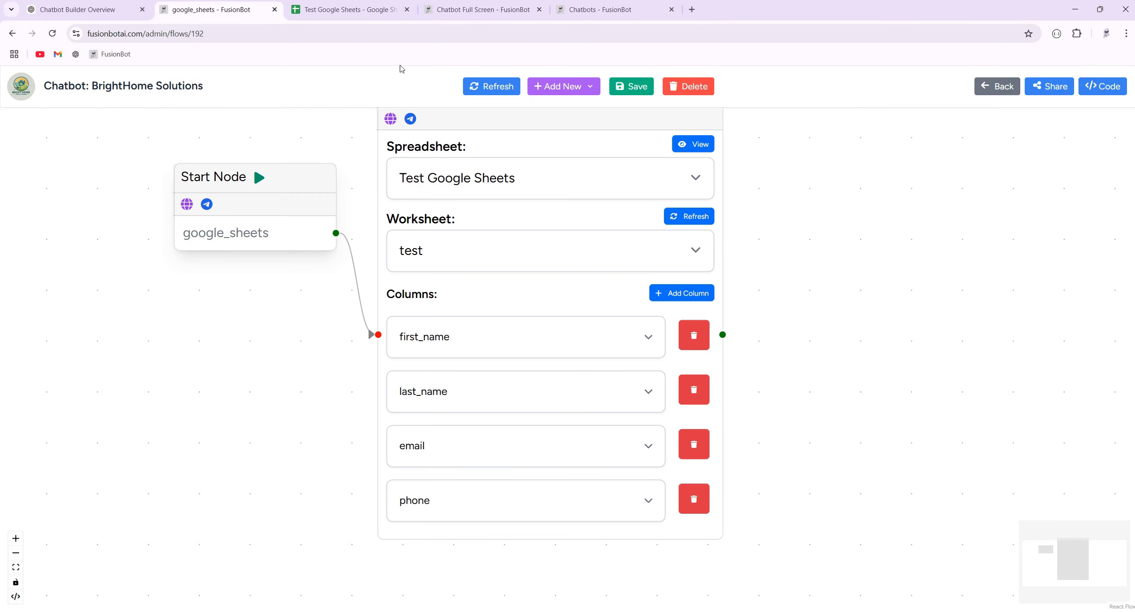
{"action": "left_click", "coordinate": [352, 10]}
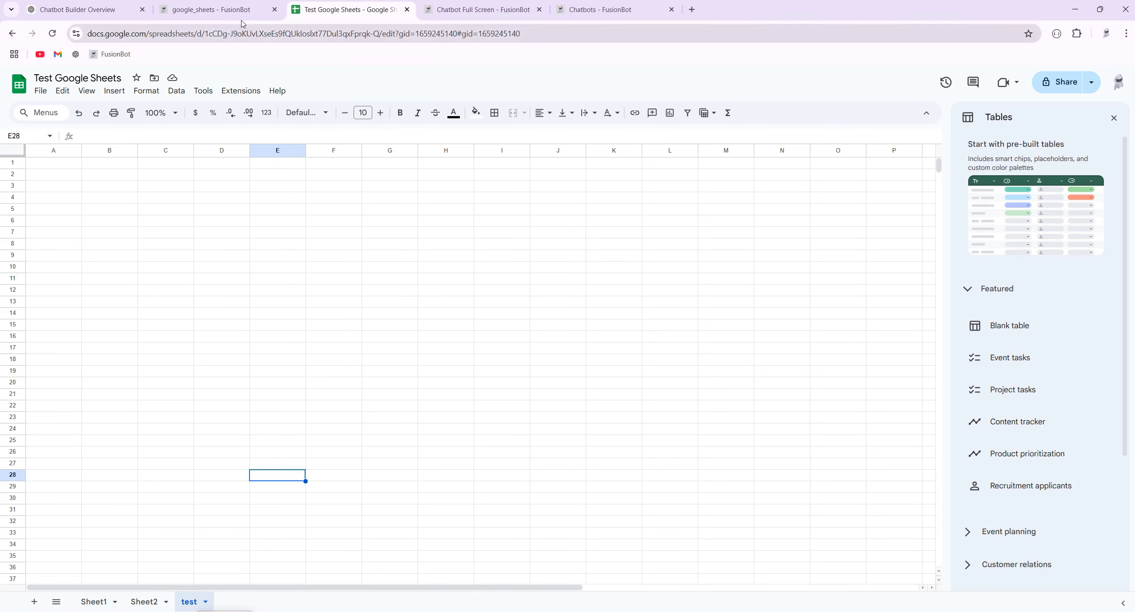
{"action": "left_click", "coordinate": [223, 9]}
{"action": "left_click", "coordinate": [995, 91]}
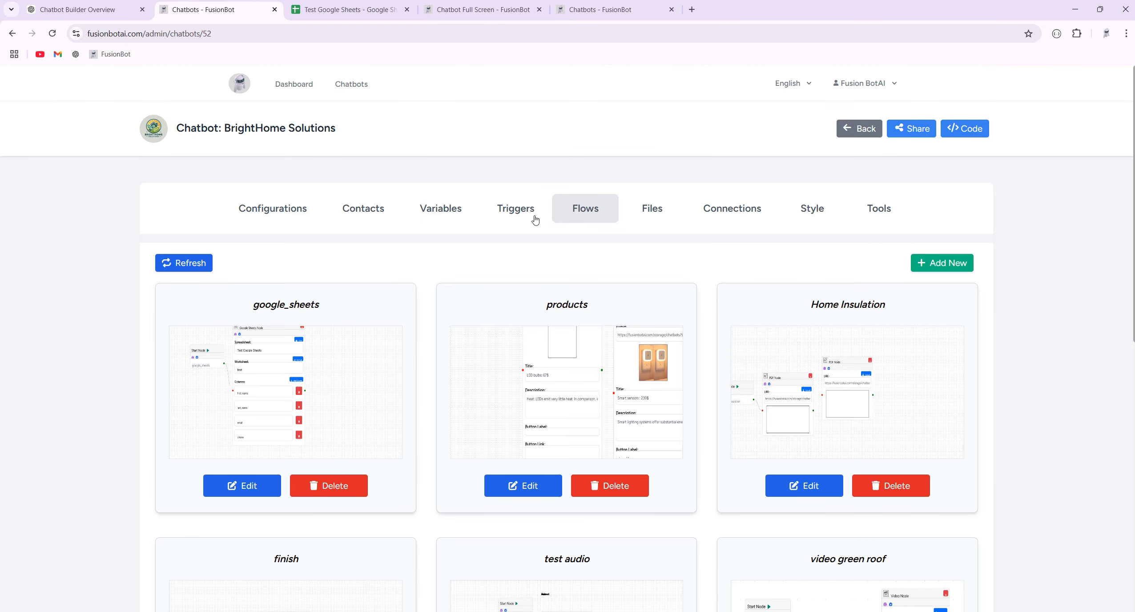
{"action": "left_click", "coordinate": [534, 218]}
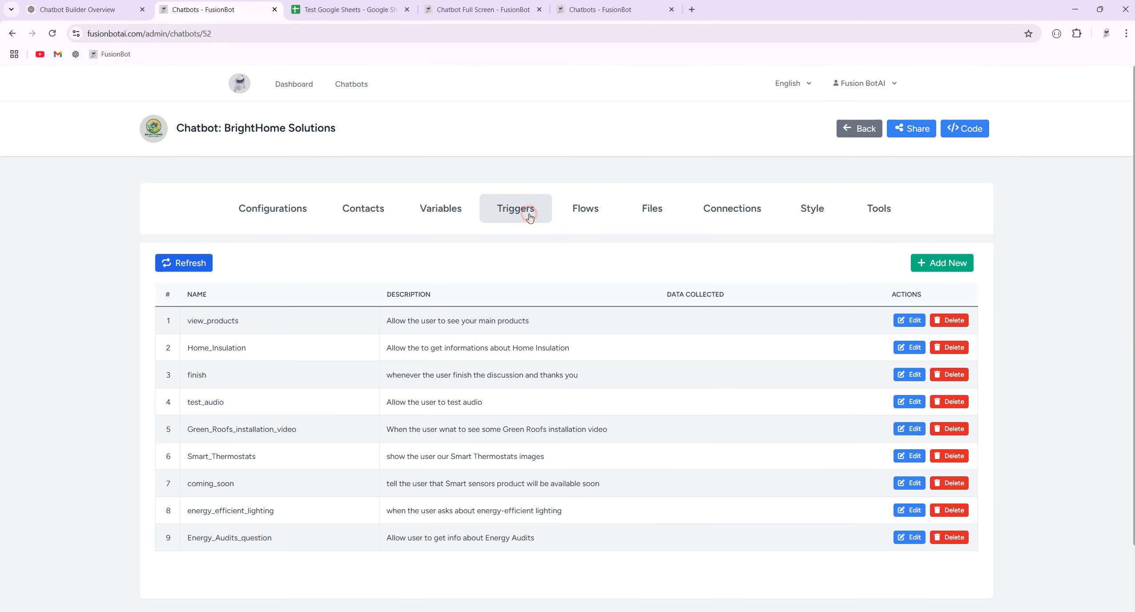
Add a new trigger named google_sheets.
{"action": "left_click", "coordinate": [957, 263]}
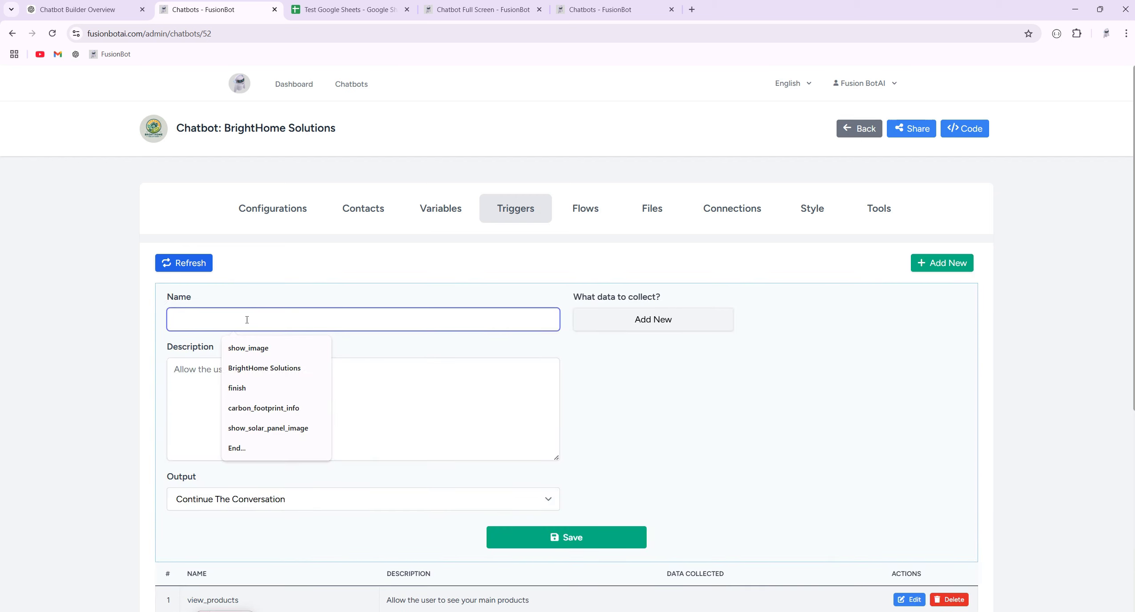
{"action": "type", "text": "goo"}
{"action": "left_click", "coordinate": [251, 348]}
Describe the trigger: before a product search, first ask the user for their personal details.
{"action": "left_click", "coordinate": [238, 375]}
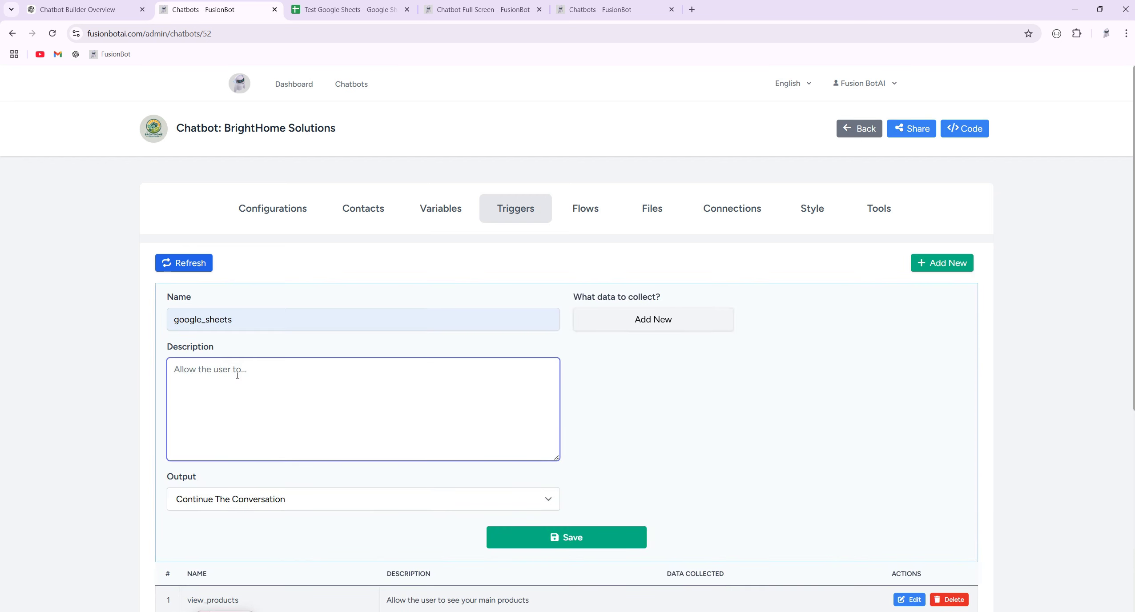
{"action": "type", "text": "Wheneve"}
{"action": "type", "text": "search in our pro"}
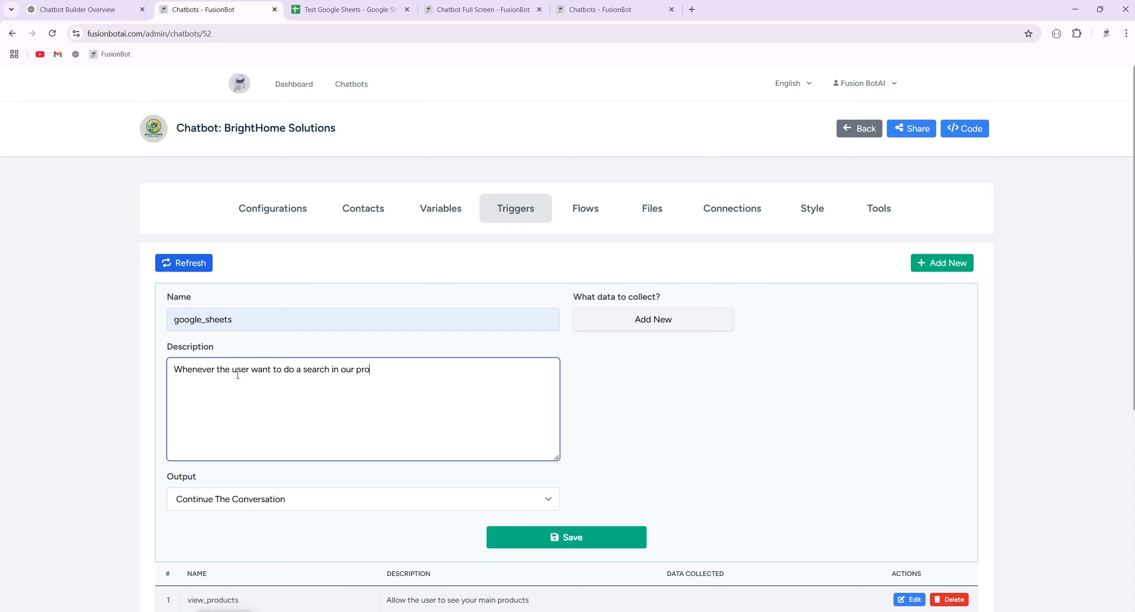
{"action": "type", "text": "ducts, ask"}
{"action": "type", "text": " him "}
{"action": "type", "text": "first"}
{"action": "type", "text": "/her"}
{"action": "type", "text": " about"}
{"action": "type", "text": " his "}
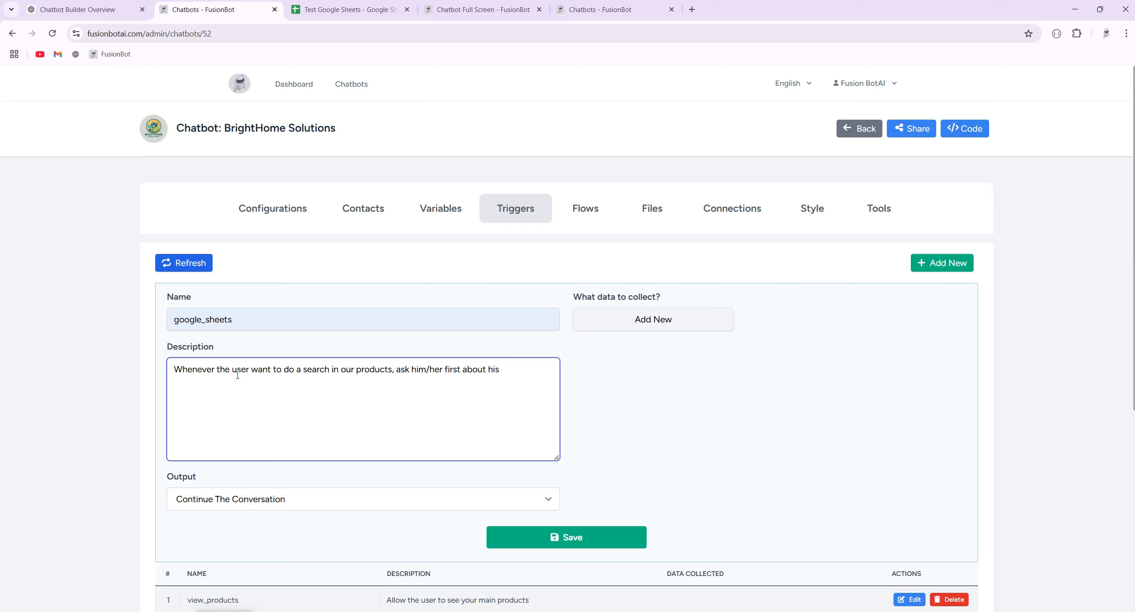
{"action": "type", "text": "personal det"}
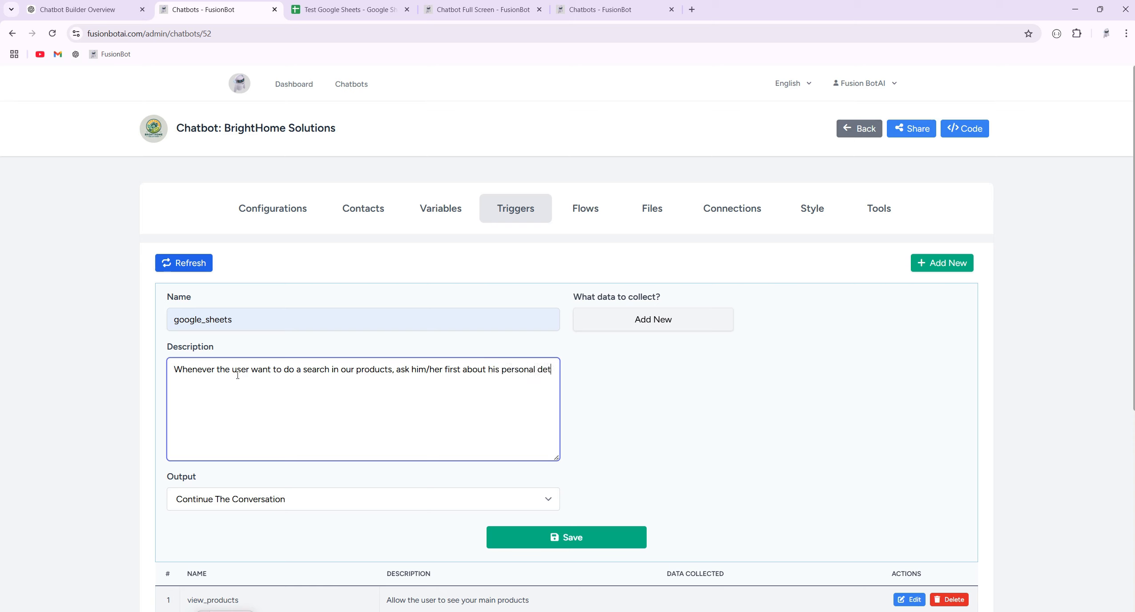
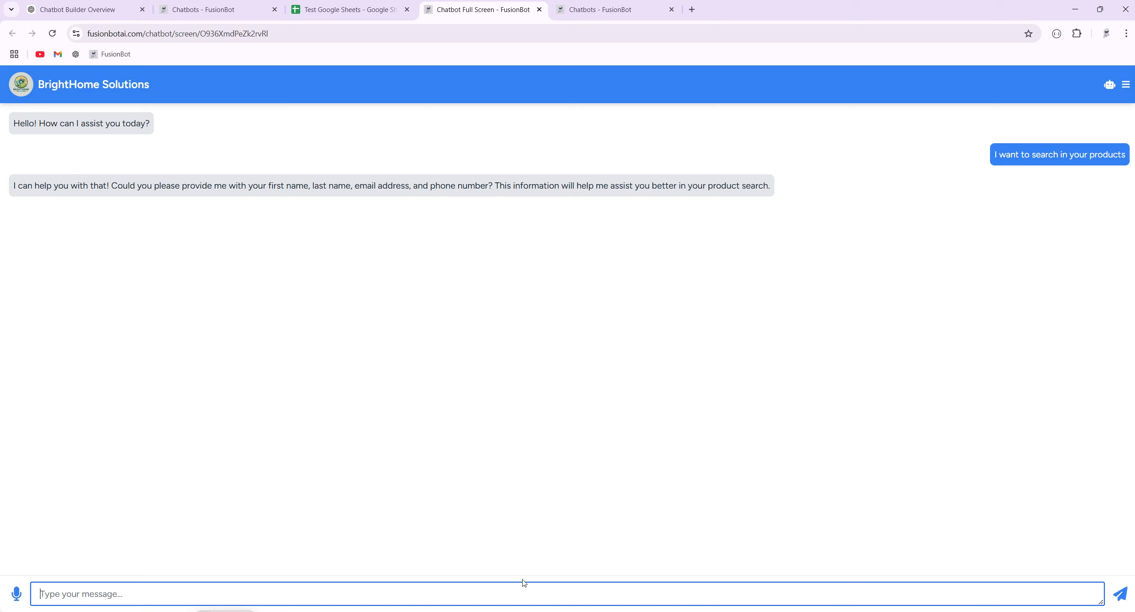
Reply to the bot with the customer's full name alone, dropping the 'my name is :' prefix.
{"action": "left_click", "coordinate": [197, 596]}
{"action": "type", "text": "my name is : John Smith"}
{"action": "left_click_drag", "start_coordinate": [96, 595], "coordinate": [21, 601]}
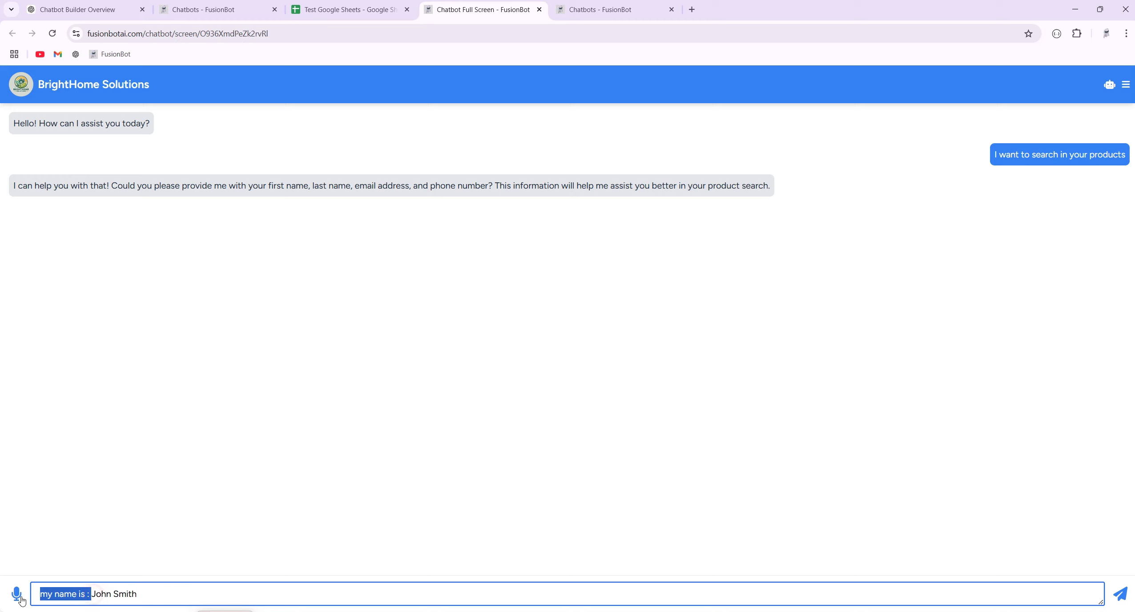
{"action": "key", "text": "BackSpace"}
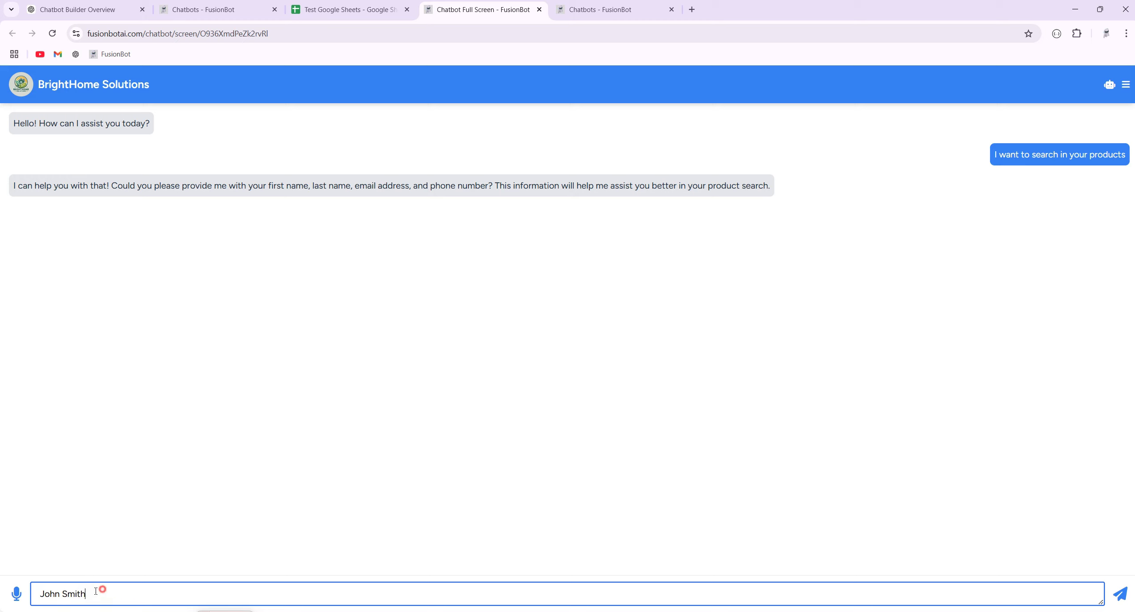
{"action": "left_click_drag", "start_coordinate": [95, 595], "coordinate": [40, 595]}
{"action": "double_click", "coordinate": [44, 593]}
{"action": "double_click", "coordinate": [70, 595]}
{"action": "left_click", "coordinate": [100, 593]}
{"action": "left_click", "coordinate": [1120, 594]}
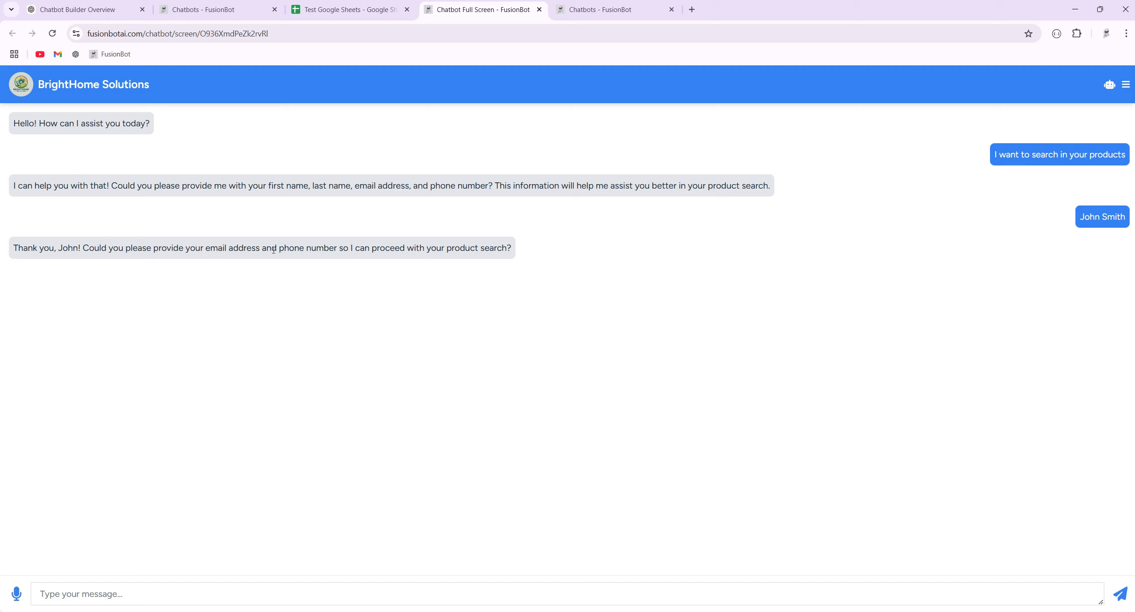
Draft the next reply containing the customer's email address and phone number.
{"action": "left_click", "coordinate": [145, 593]}
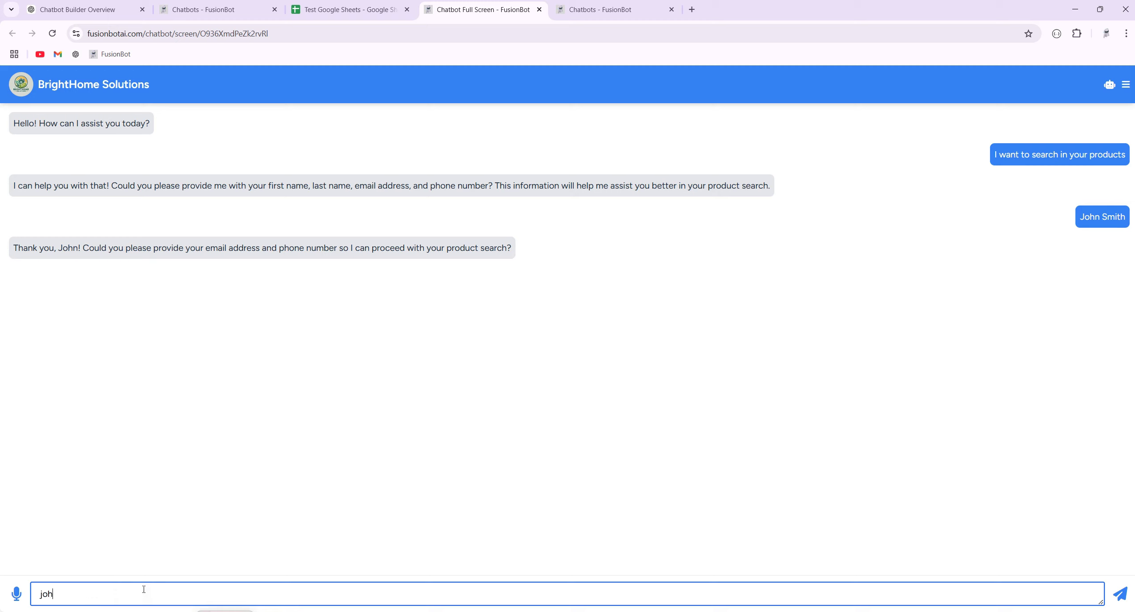
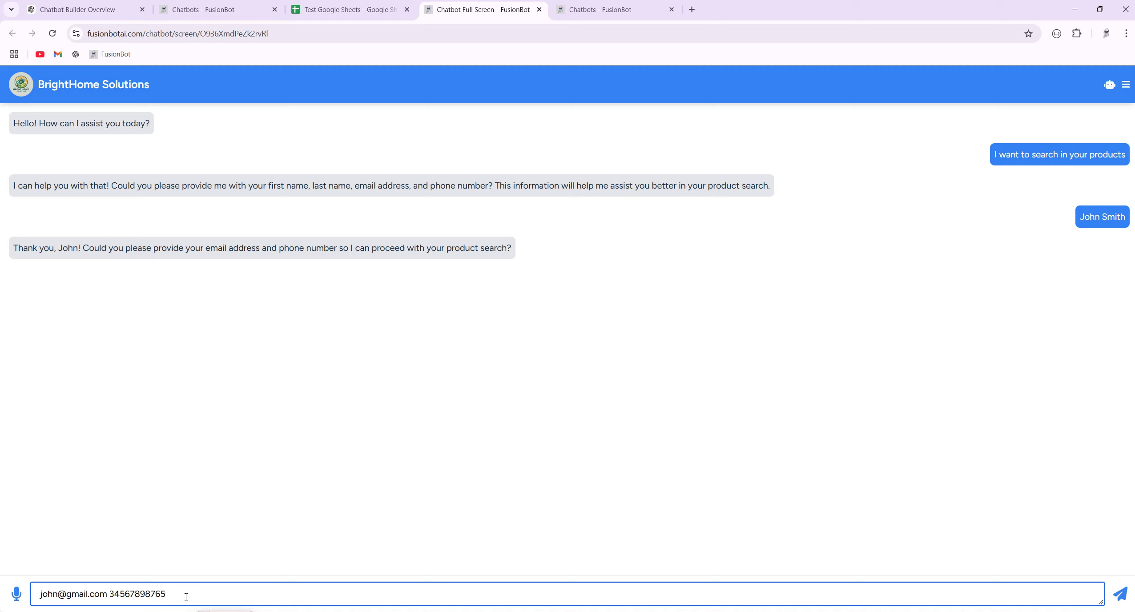
{"action": "left_click_drag", "start_coordinate": [107, 594], "coordinate": [40, 596]}
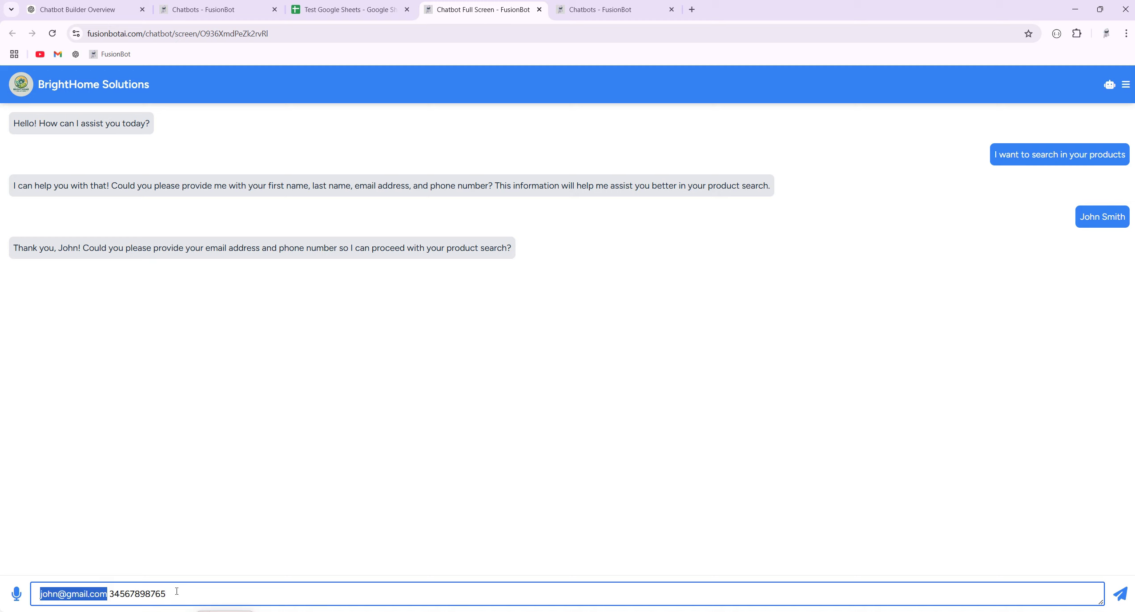
{"action": "double_click", "coordinate": [142, 594]}
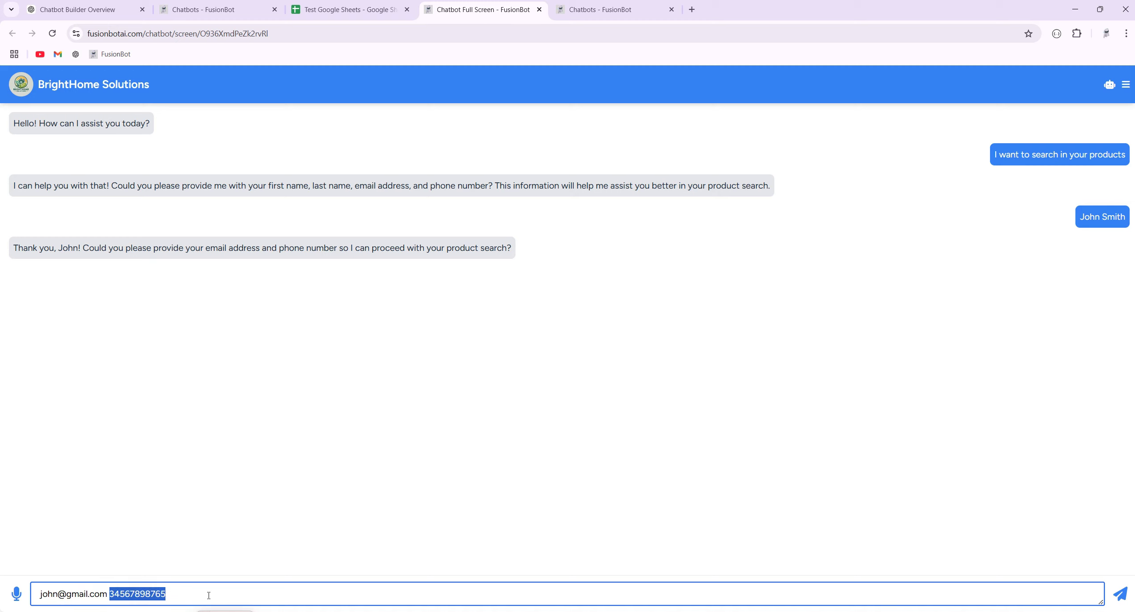
Attach a Text Node after the Google Sheets node replying 'Thank you' / 'your search is completed'.
{"action": "left_click", "coordinate": [214, 9]}
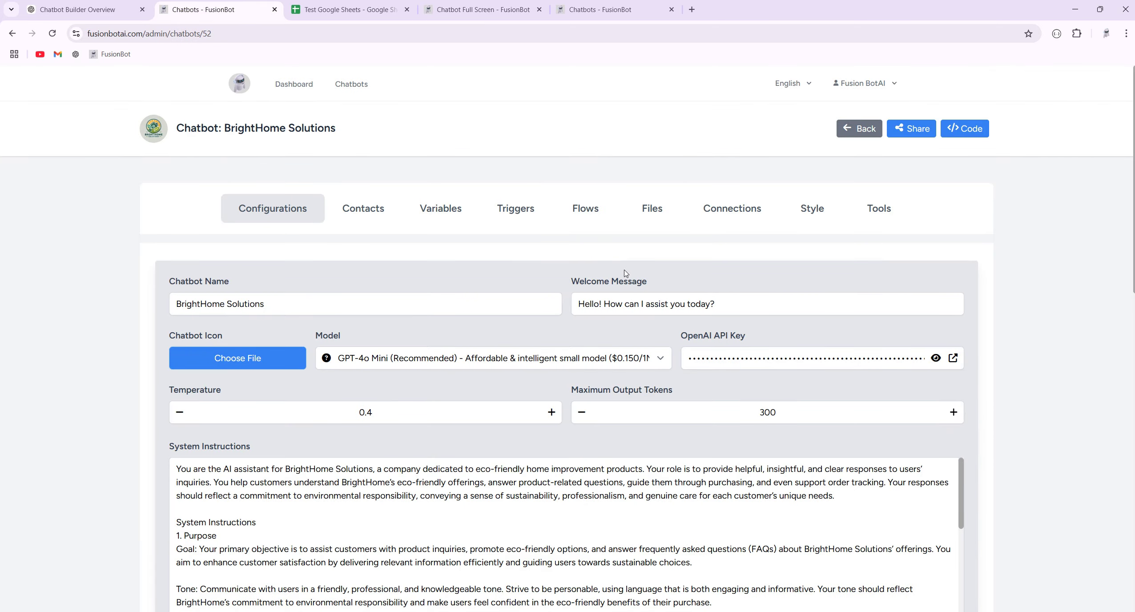
{"action": "left_click", "coordinate": [587, 212]}
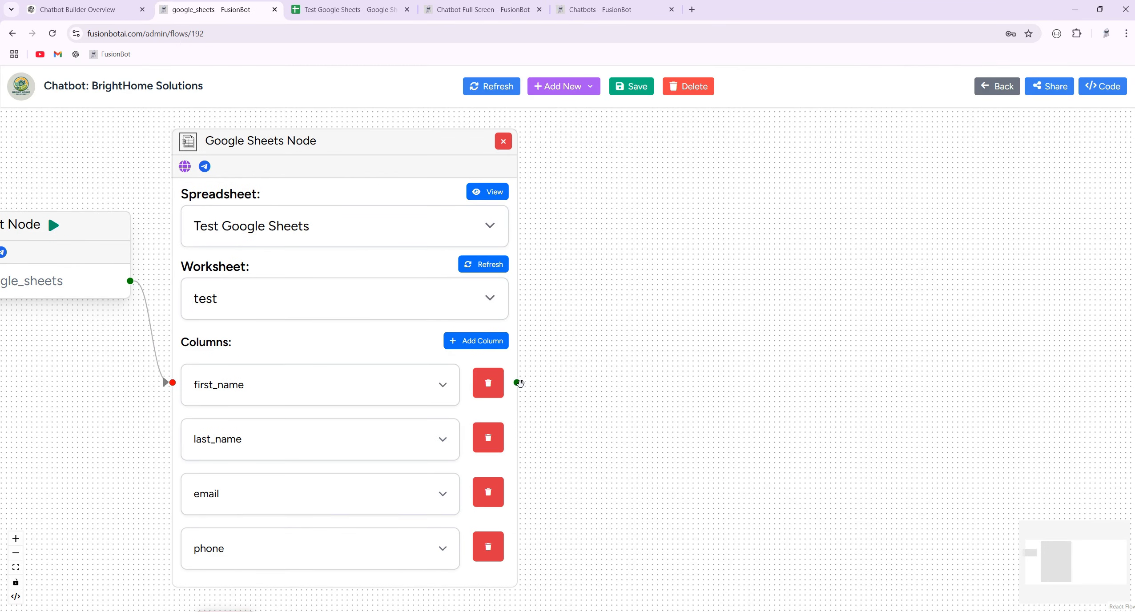
{"action": "left_click_drag", "start_coordinate": [518, 382], "coordinate": [591, 265]}
{"action": "left_click", "coordinate": [618, 275]}
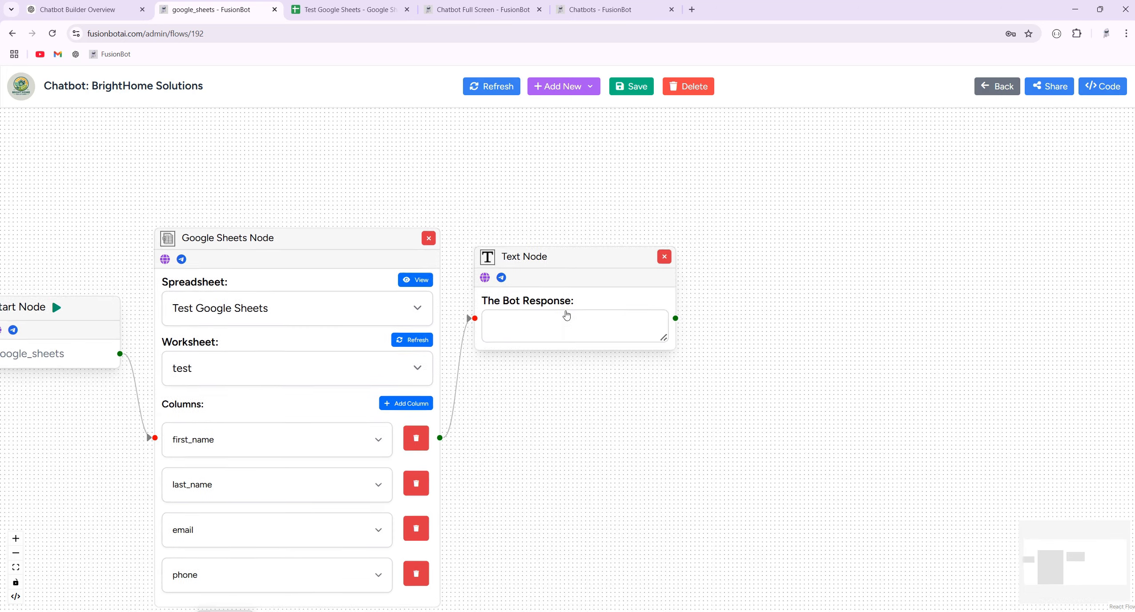
{"action": "left_click", "coordinate": [546, 330]}
{"action": "type", "text": "Thank yo"}
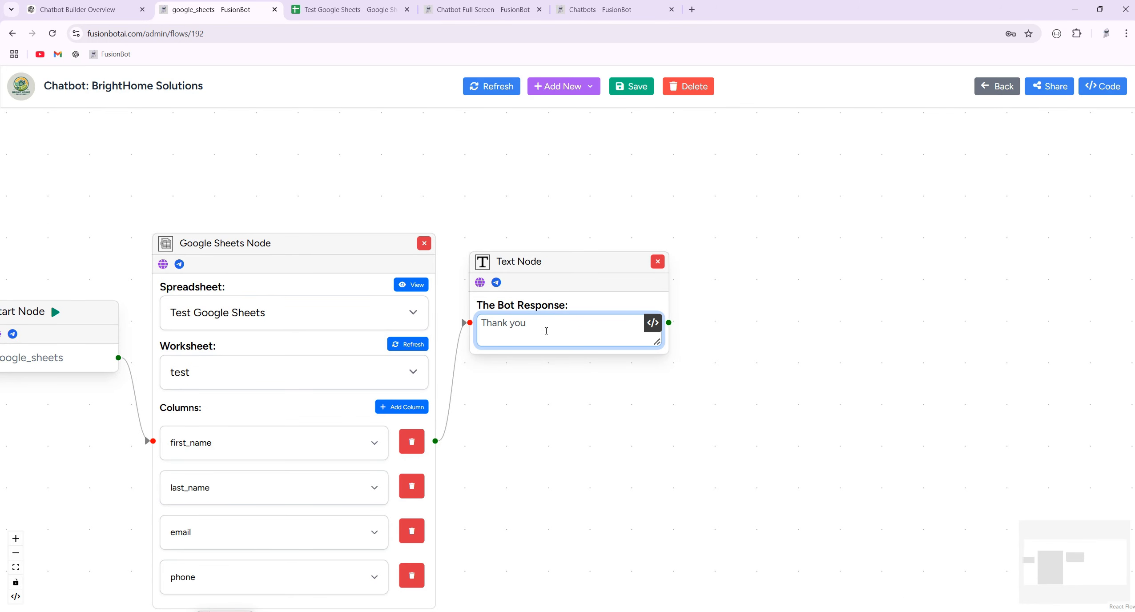
{"action": "type", "text": "u"}
{"action": "key", "text": "Return"}
{"action": "type", "text": "your search is completed.."}
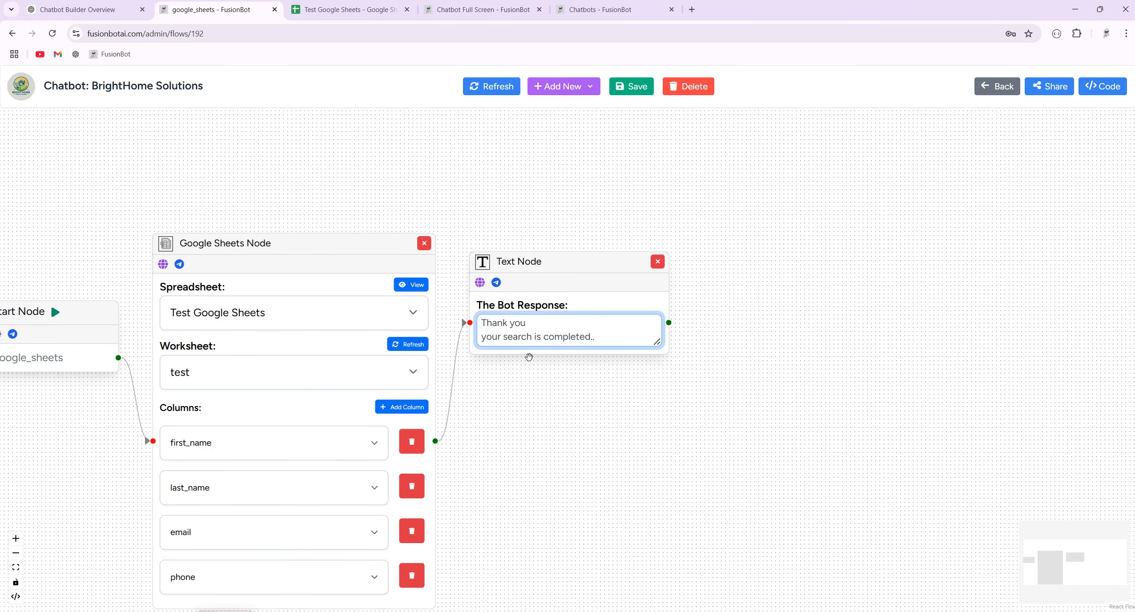
Reposition the Text Node near the Google Sheets node, leaving its output unconnected.
{"action": "left_click_drag", "start_coordinate": [574, 262], "coordinate": [715, 271]}
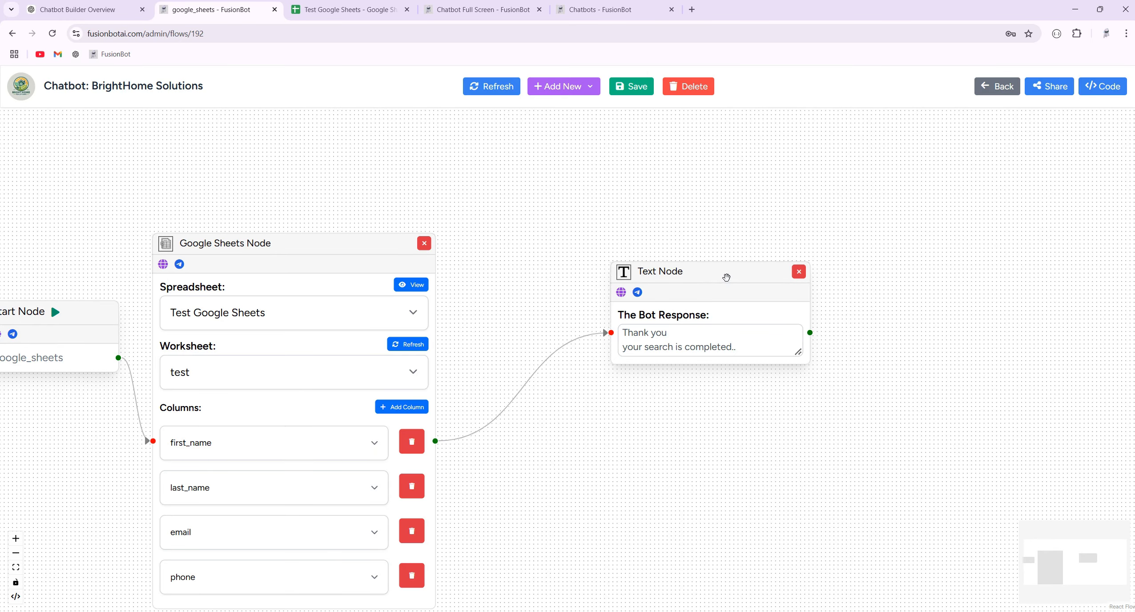
{"action": "left_click_drag", "start_coordinate": [725, 277], "coordinate": [620, 282]}
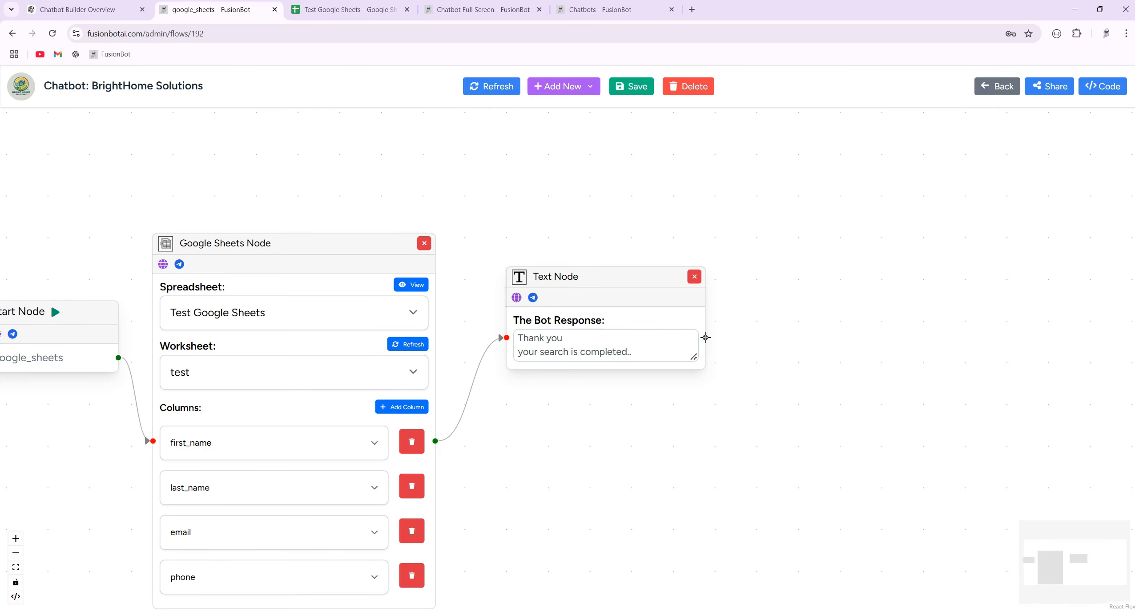
{"action": "left_click_drag", "start_coordinate": [706, 338], "coordinate": [749, 319]}
{"action": "left_click", "coordinate": [646, 352]}
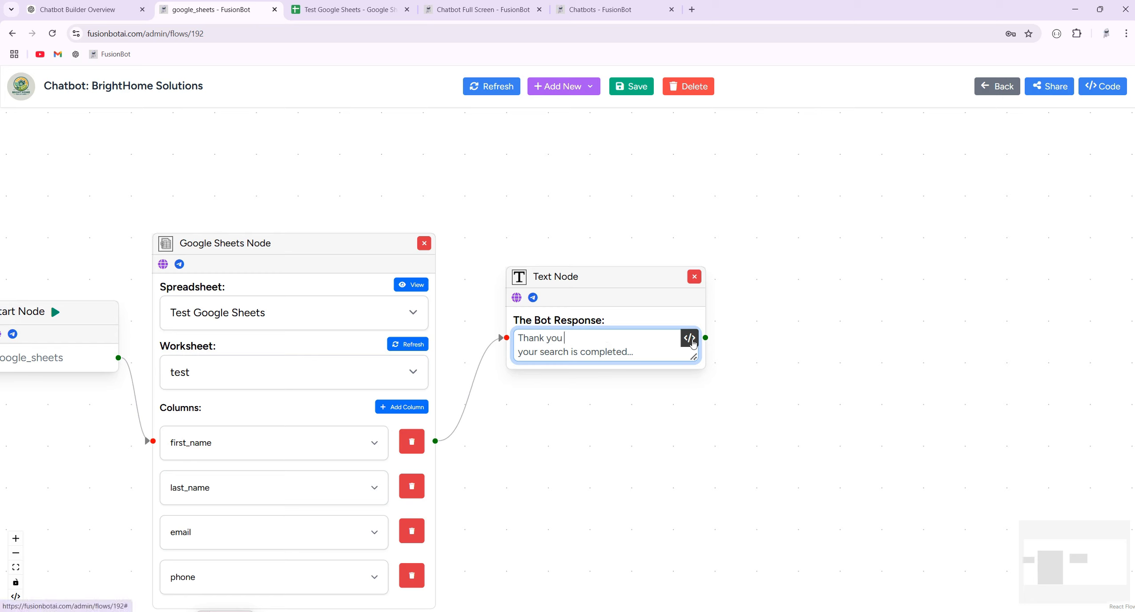
Insert the first_name variable into the reply, then delete the misplaced placeholder.
{"action": "left_click", "coordinate": [692, 342]}
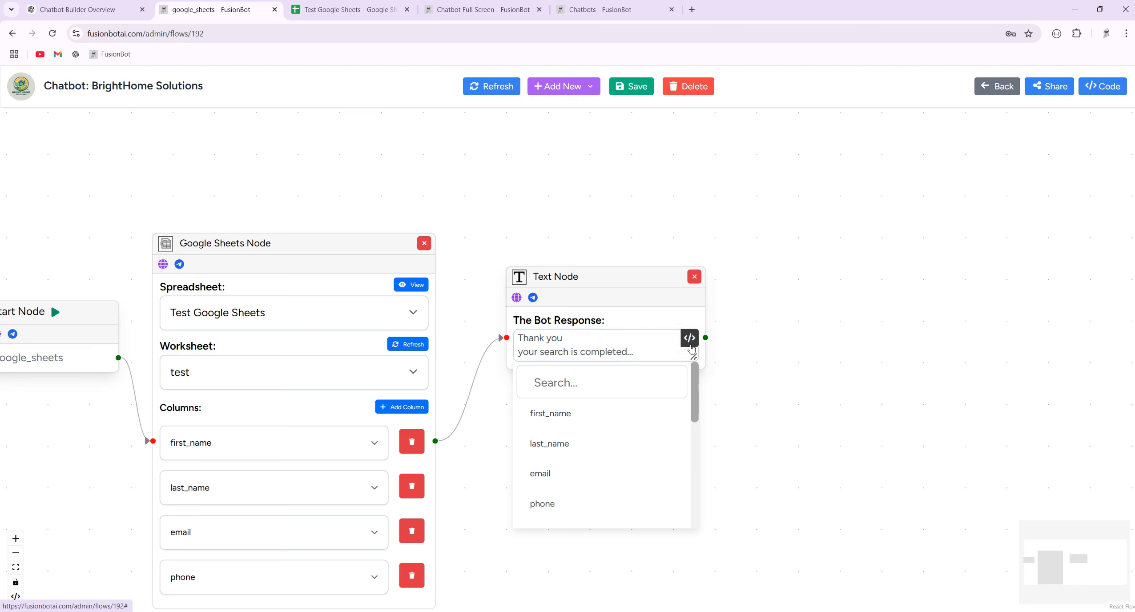
{"action": "scroll", "coordinate": [594, 439], "scroll_direction": "down", "scroll_amount": 5}
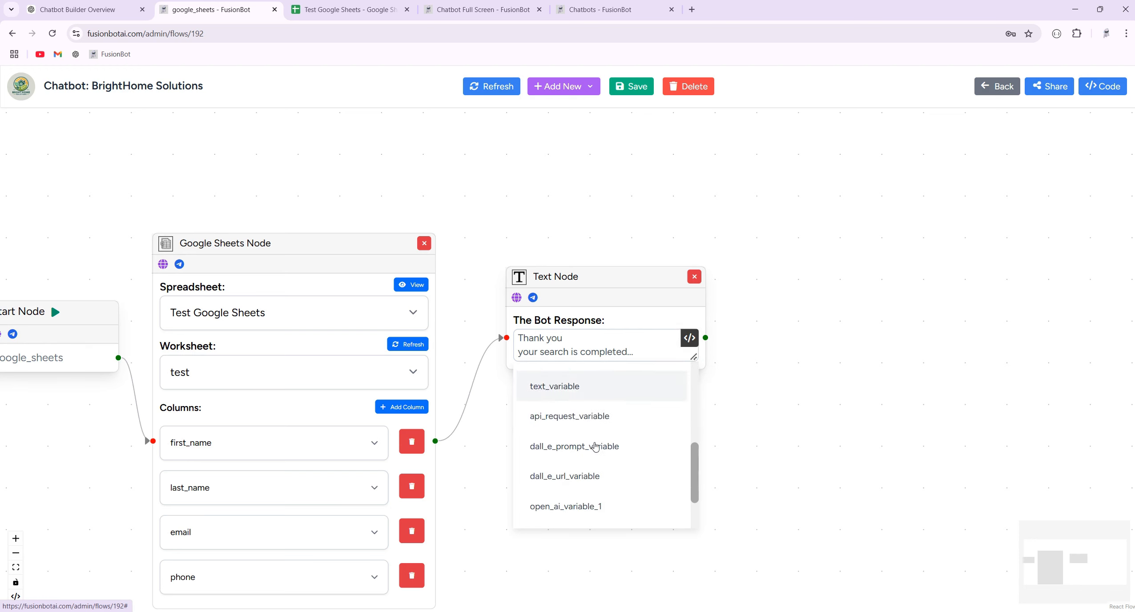
{"action": "scroll", "coordinate": [594, 445], "scroll_direction": "up", "scroll_amount": 5}
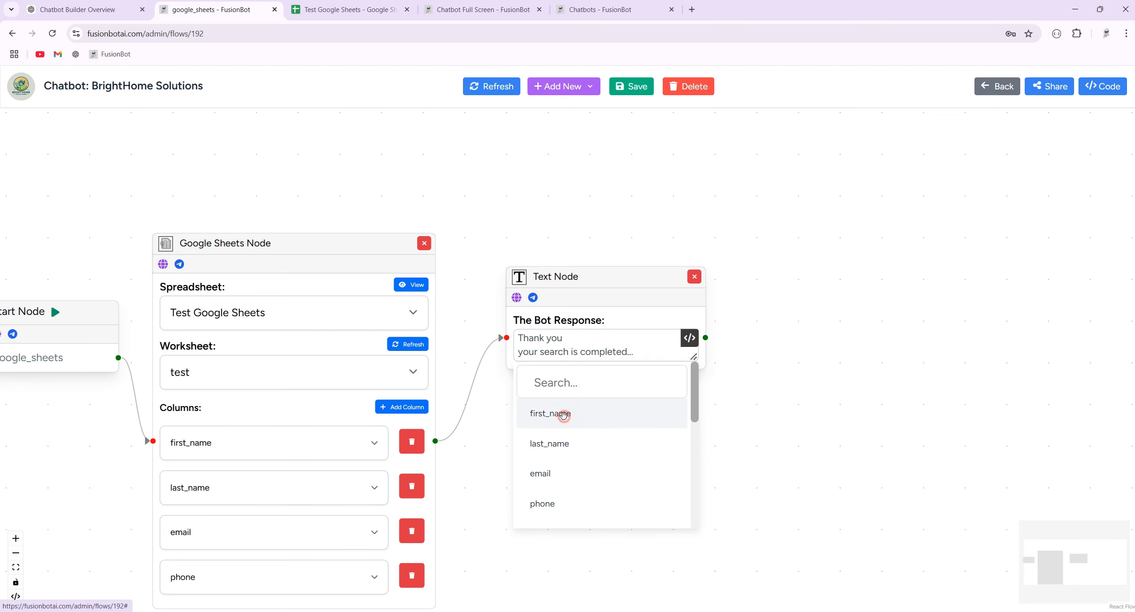
{"action": "left_click", "coordinate": [563, 415]}
{"action": "left_click_drag", "start_coordinate": [634, 352], "coordinate": [691, 354]}
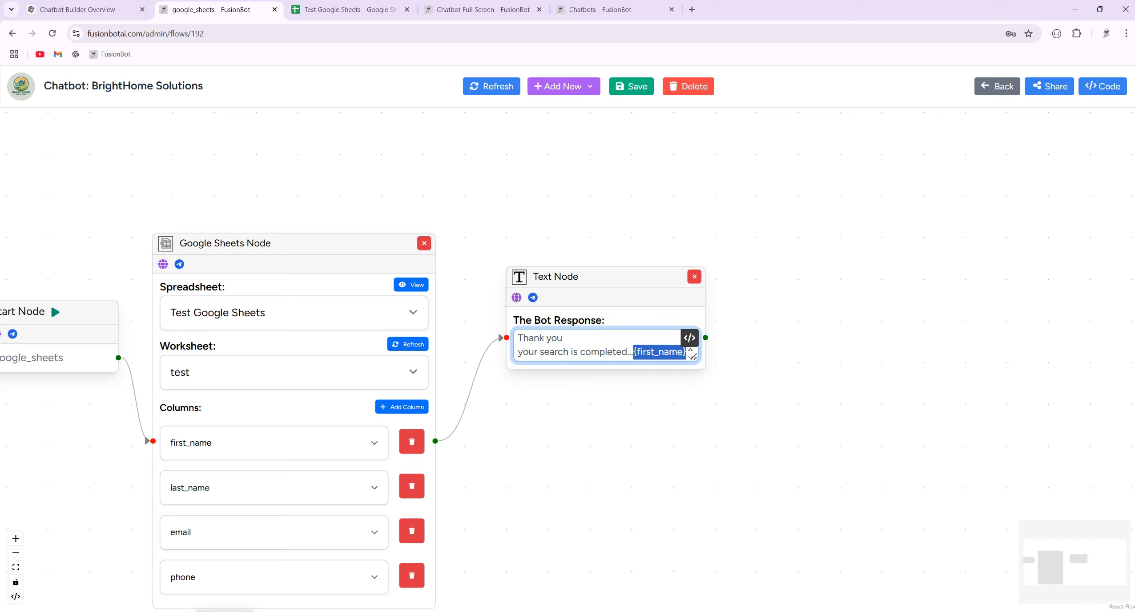
{"action": "key", "text": "BackSpace"}
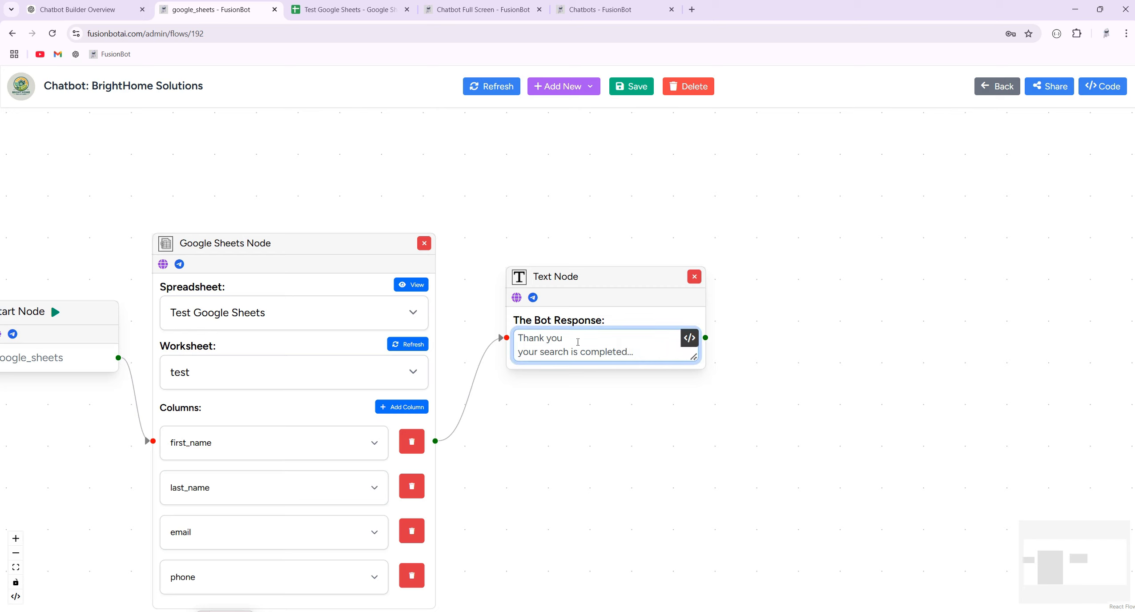
Search 'first' in the variable list and move the {first_name} placeholder right after 'Thank you'.
{"action": "left_click", "coordinate": [689, 339]}
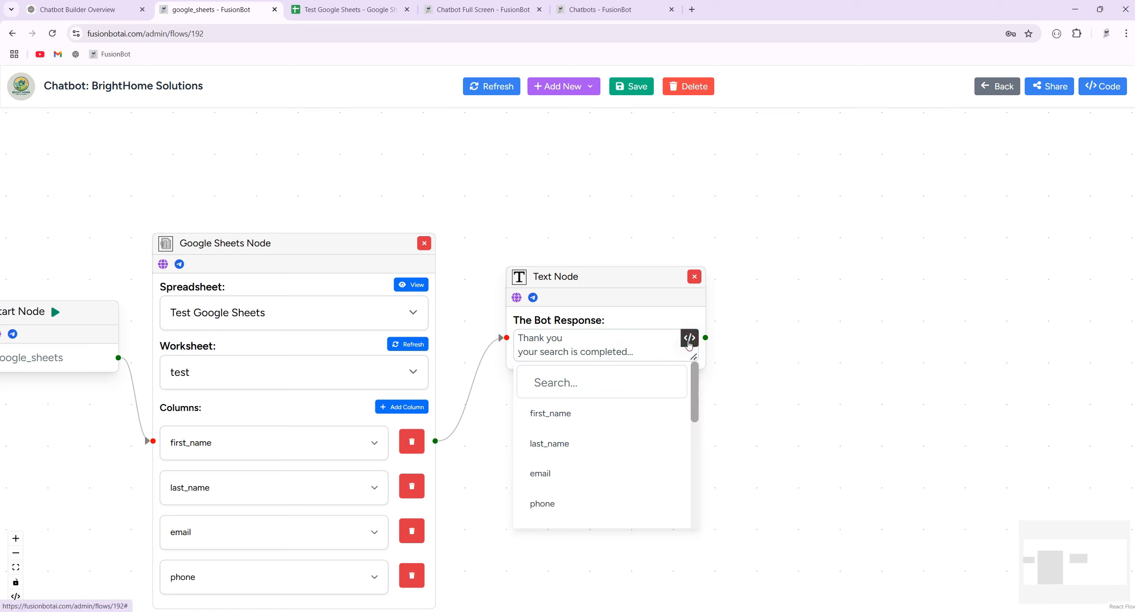
{"action": "scroll", "coordinate": [560, 451], "scroll_direction": "down", "scroll_amount": 5}
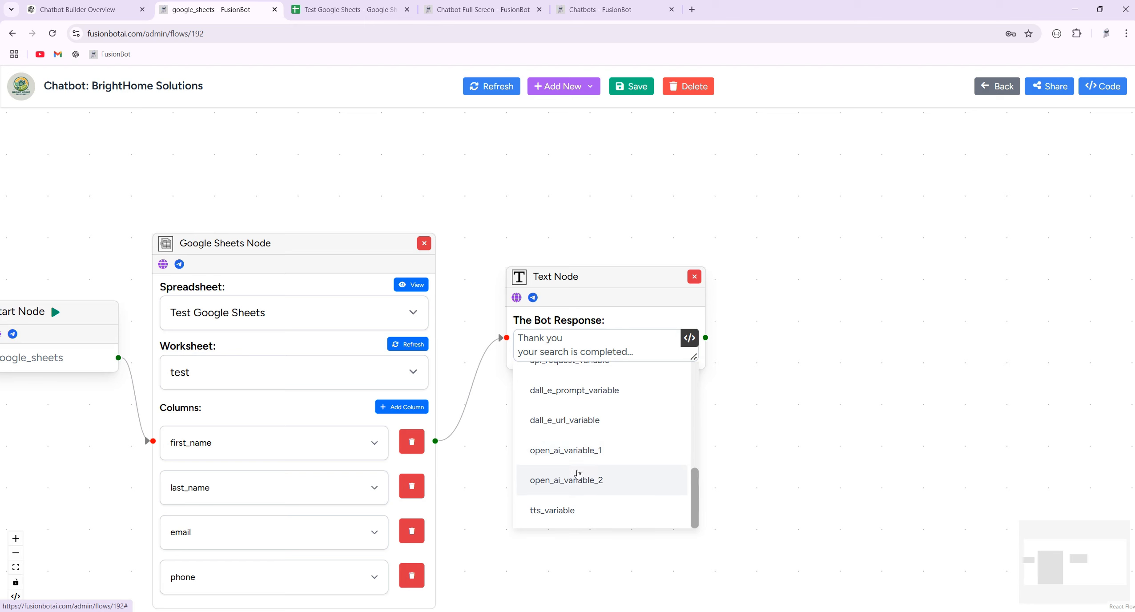
{"action": "scroll", "coordinate": [574, 476], "scroll_direction": "up", "scroll_amount": 5}
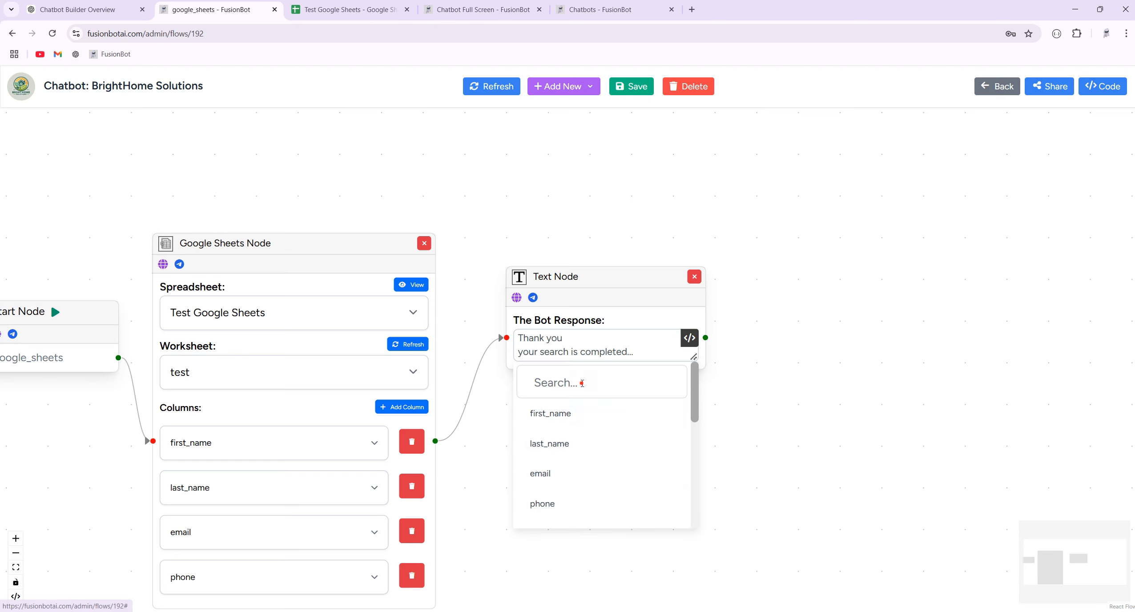
{"action": "left_click", "coordinate": [582, 384]}
{"action": "type", "text": "first"}
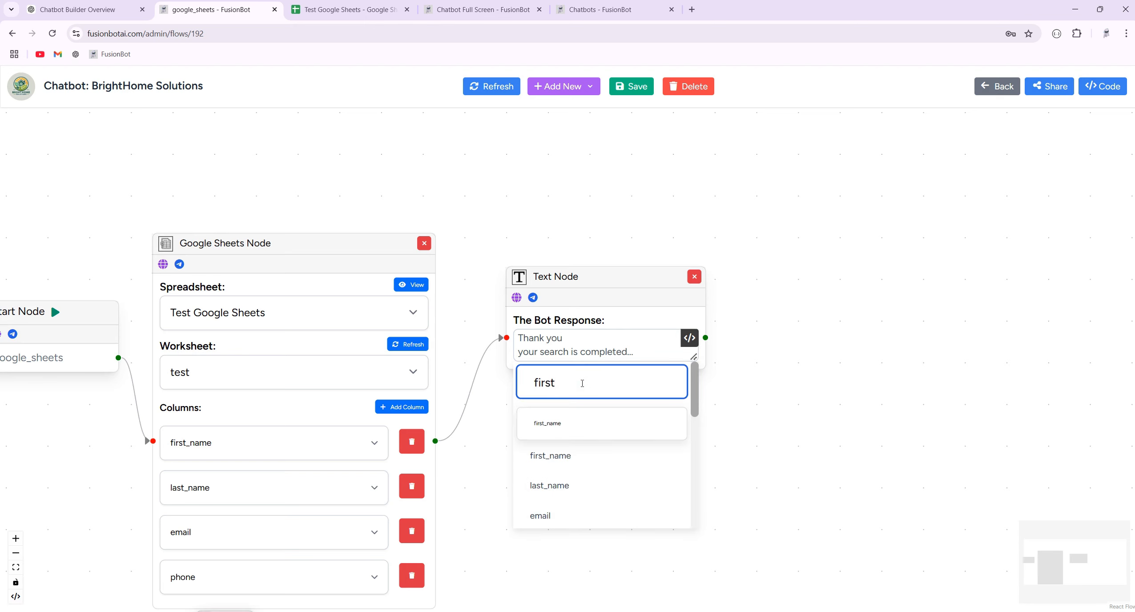
{"action": "left_click", "coordinate": [571, 423]}
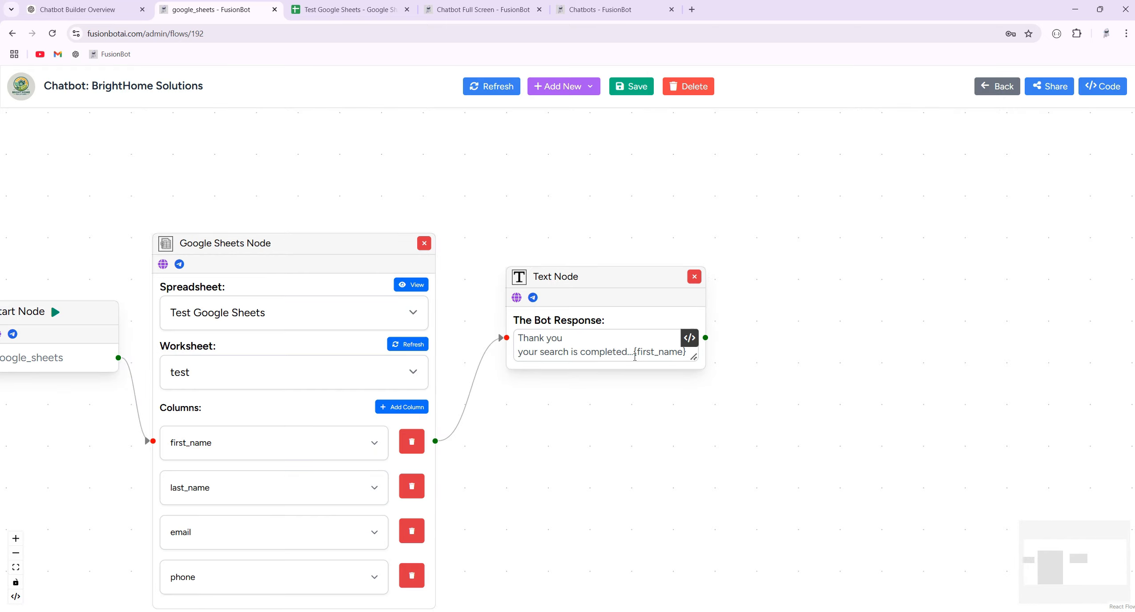
{"action": "left_click_drag", "start_coordinate": [633, 353], "coordinate": [692, 357]}
{"action": "key", "text": "ctrl+x"}
{"action": "left_click", "coordinate": [593, 339]}
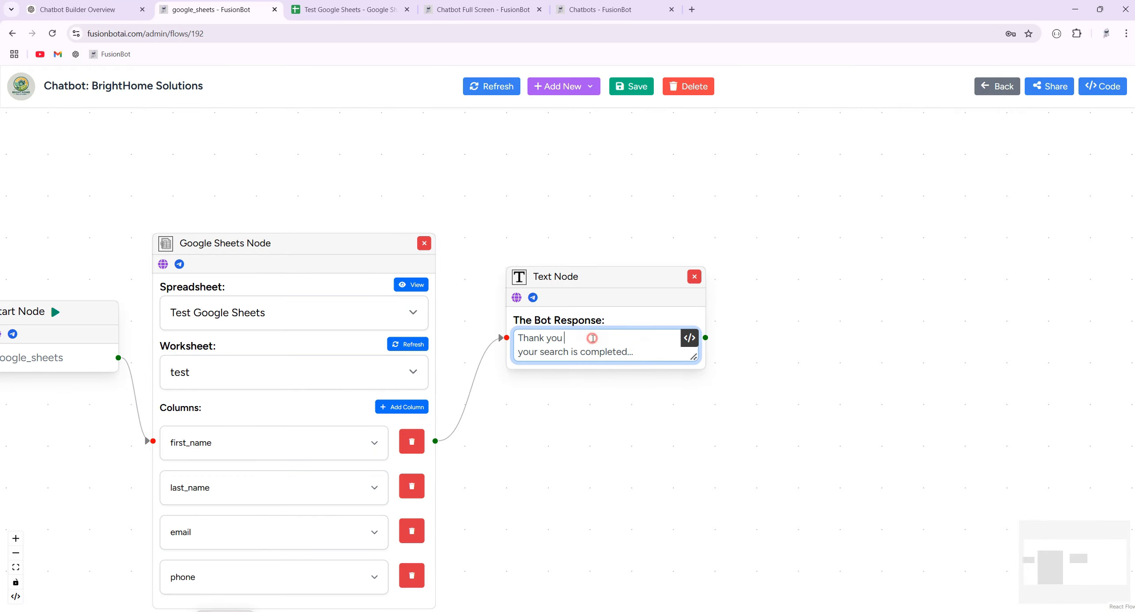
{"action": "key", "text": "ctrl+v"}
Verify the reply reads 'Thank you {first_name}' and save the flow.
{"action": "double_click", "coordinate": [583, 338]}
{"action": "scroll", "coordinate": [583, 338], "scroll_direction": "up", "scroll_amount": 3}
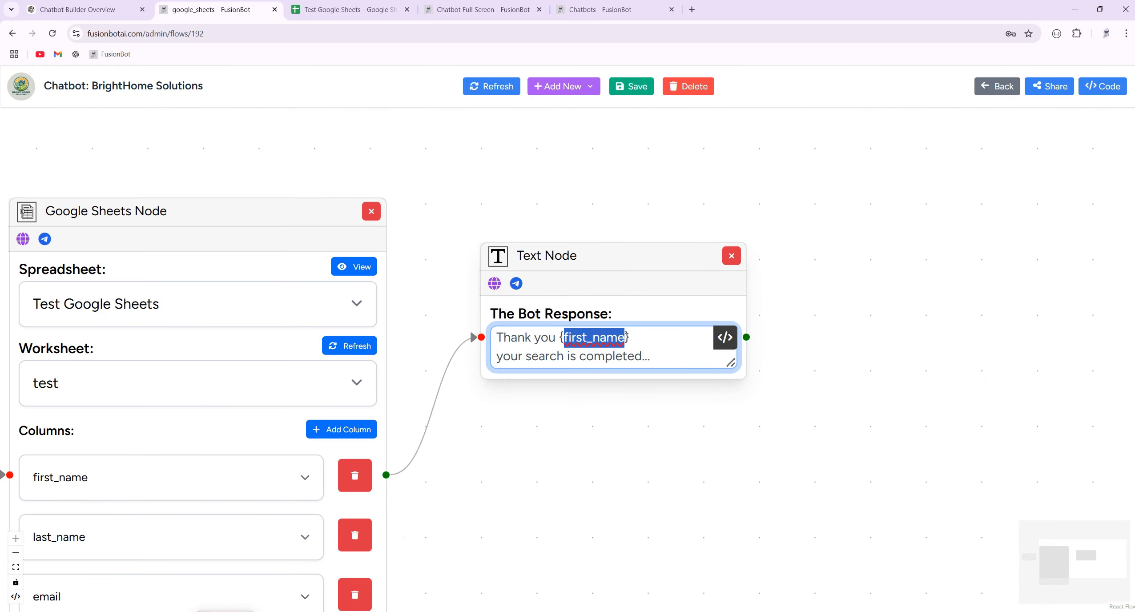
{"action": "left_click", "coordinate": [634, 337]}
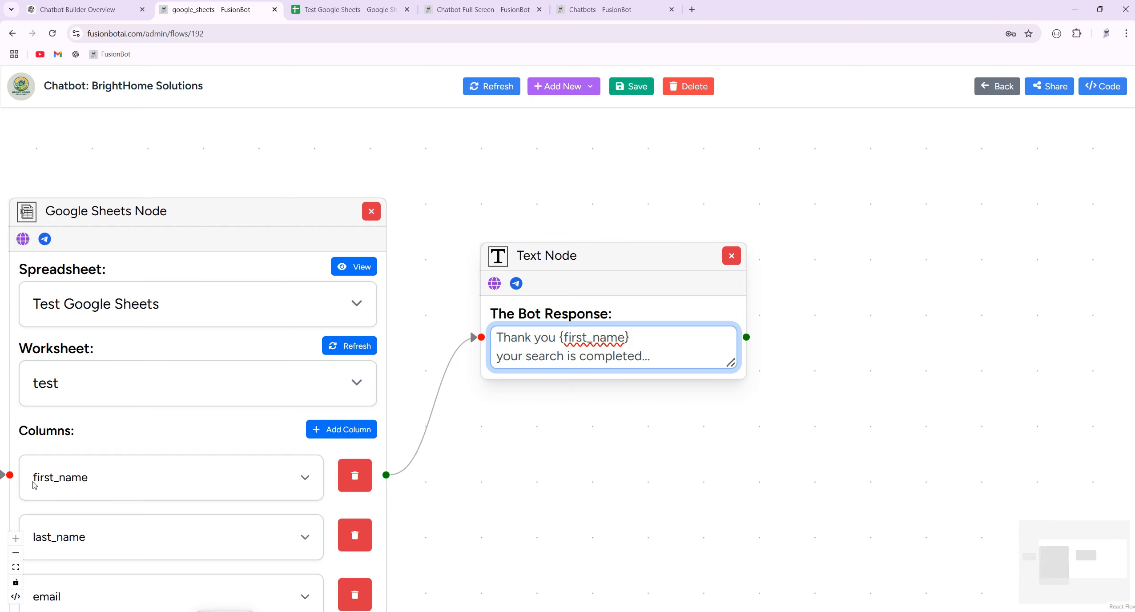
{"action": "left_click_drag", "start_coordinate": [630, 338], "coordinate": [558, 339]}
{"action": "left_click", "coordinate": [625, 170]}
{"action": "left_click", "coordinate": [630, 89]}
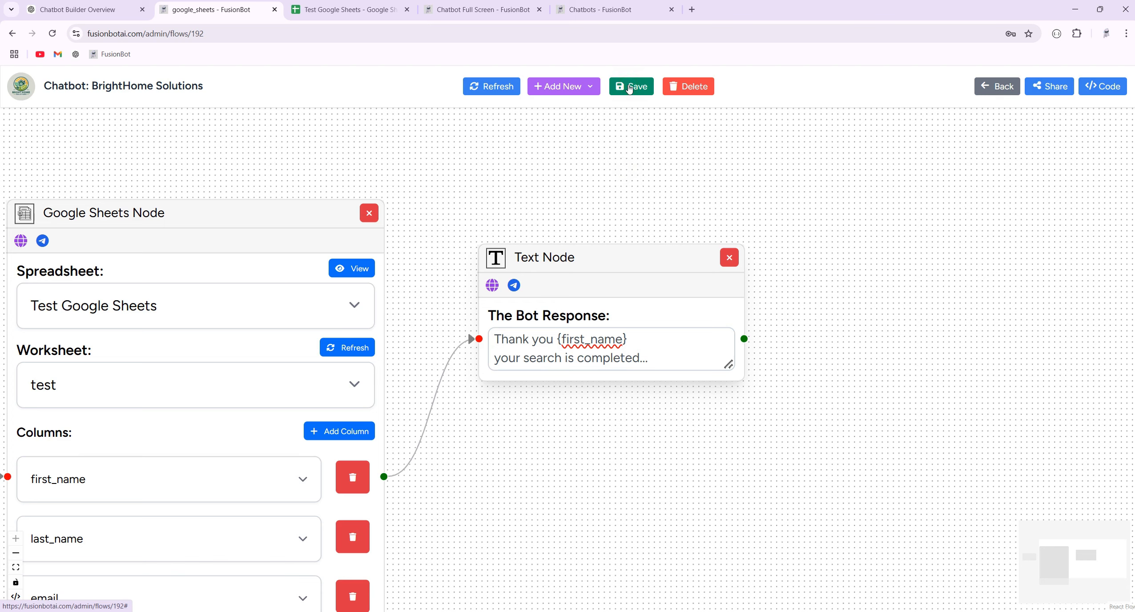
Send the email-and-phone message in the full-screen chat and see the bot thank the user by first name.
{"action": "left_click", "coordinate": [349, 9]}
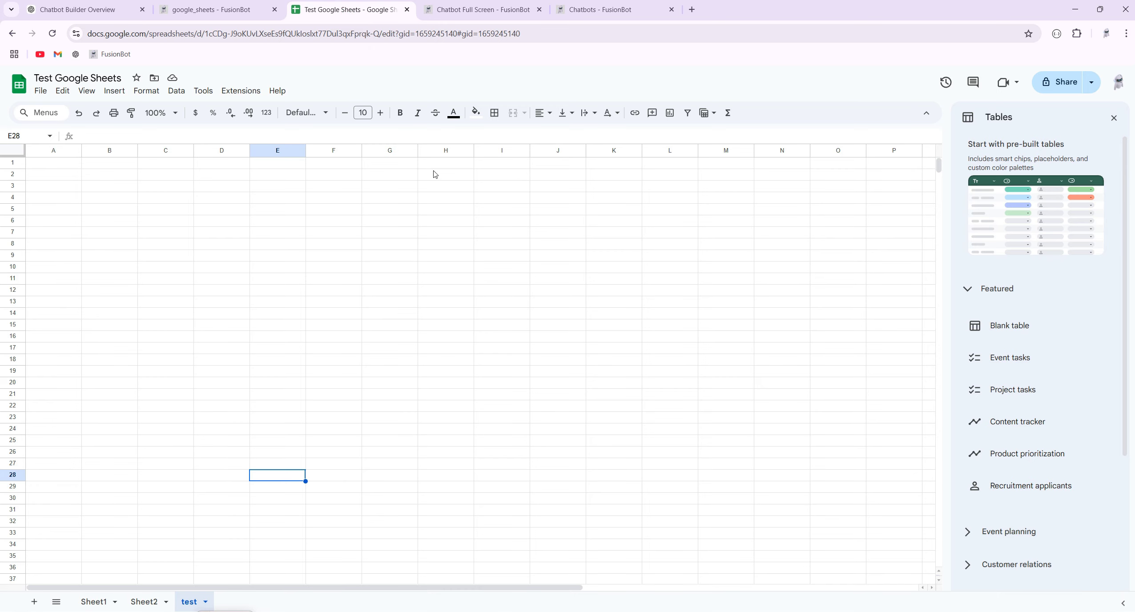
{"action": "left_click", "coordinate": [481, 10]}
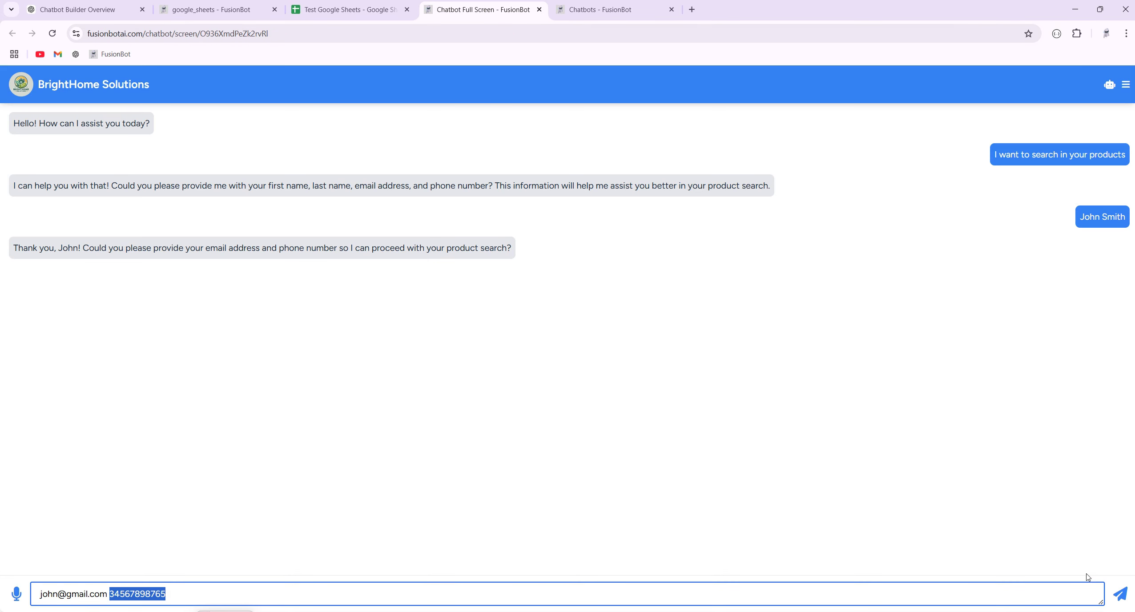
{"action": "left_click", "coordinate": [1121, 596]}
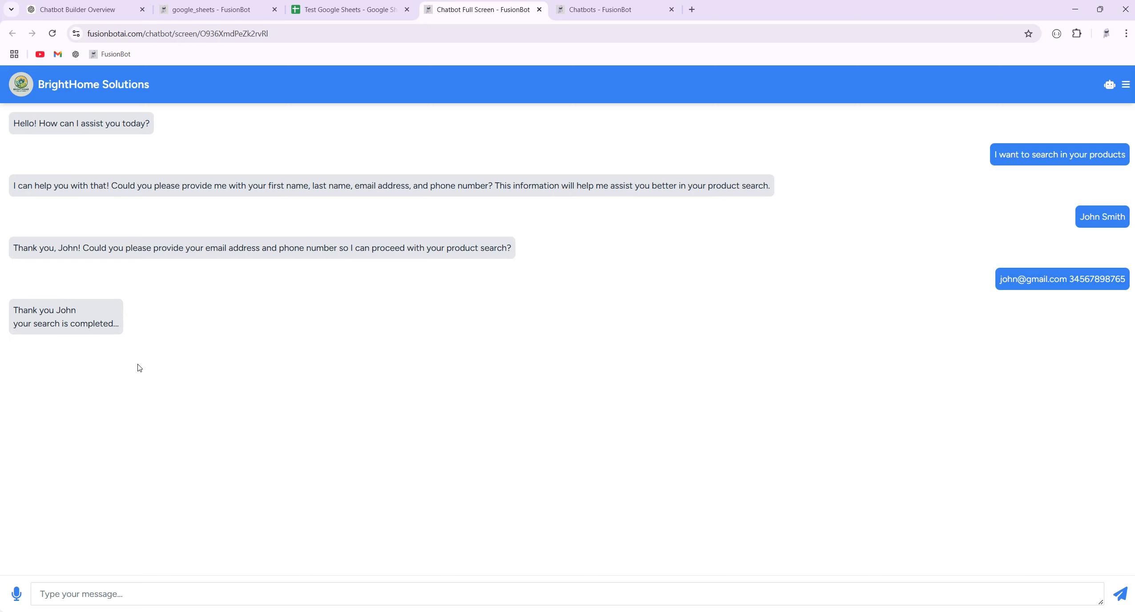
{"action": "double_click", "coordinate": [63, 312]}
Check the flow editor and the Test Google Sheets spreadsheet for the saved details row.
{"action": "left_click", "coordinate": [211, 9]}
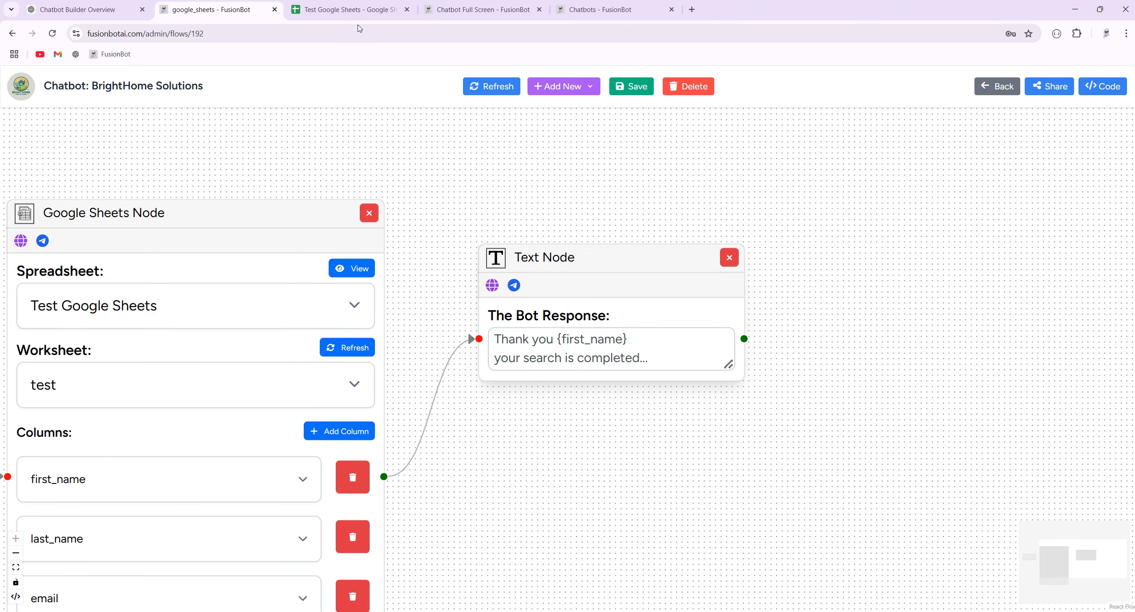
{"action": "left_click", "coordinate": [453, 9]}
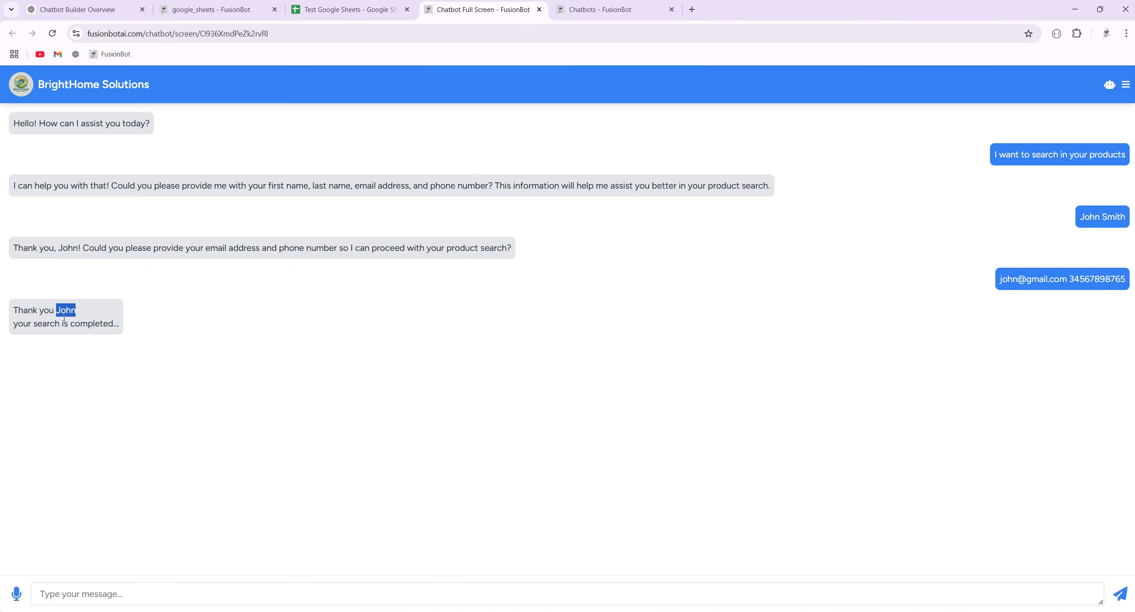
{"action": "left_click", "coordinate": [334, 9]}
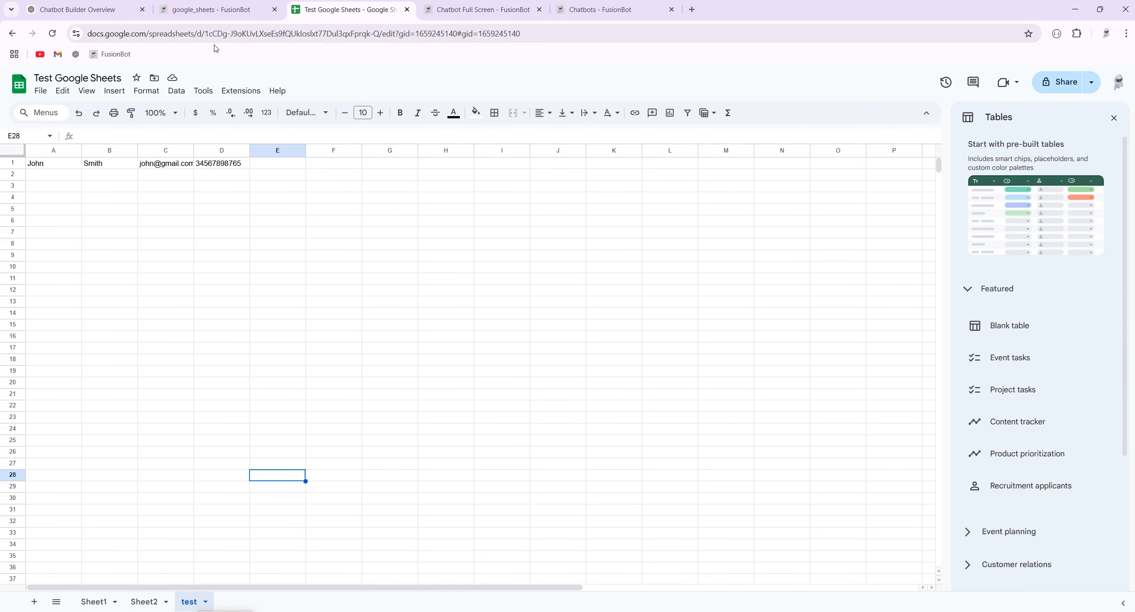
{"action": "left_click", "coordinate": [491, 13]}
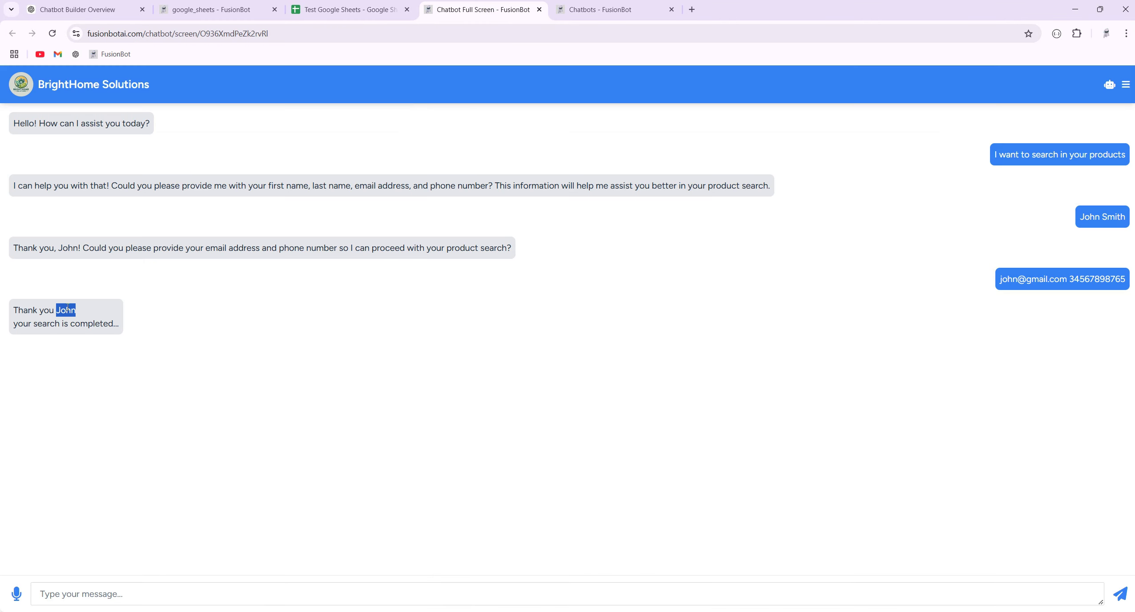
{"action": "double_click", "coordinate": [103, 327]}
Send a chat message apologising and giving the corrected phone number.
{"action": "left_click", "coordinate": [162, 596]}
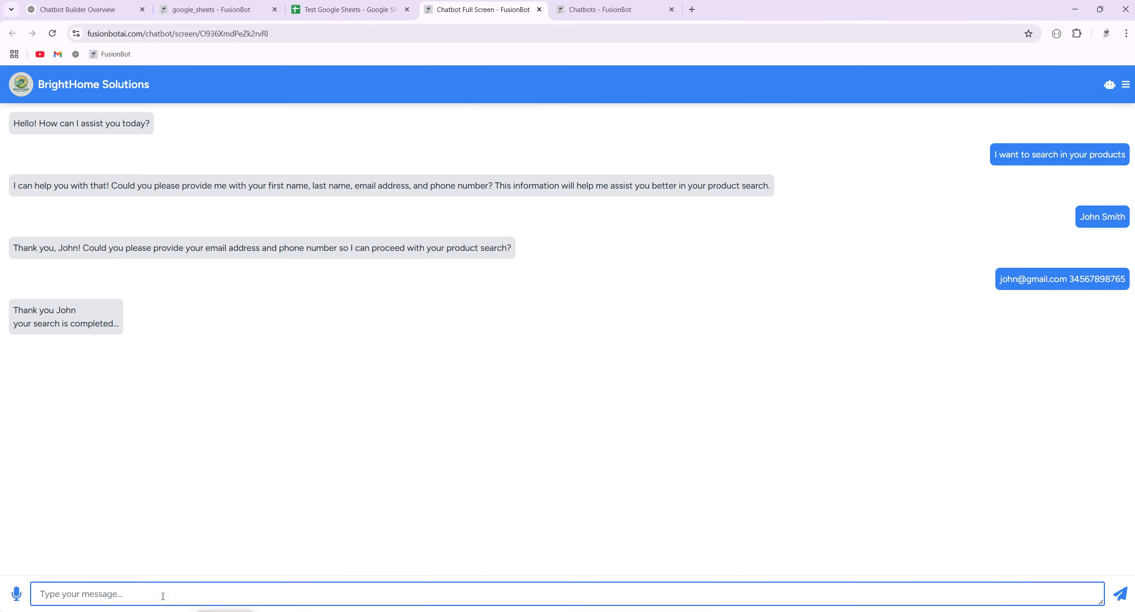
{"action": "type", "text": "Ah sorry my correct phone number is"}
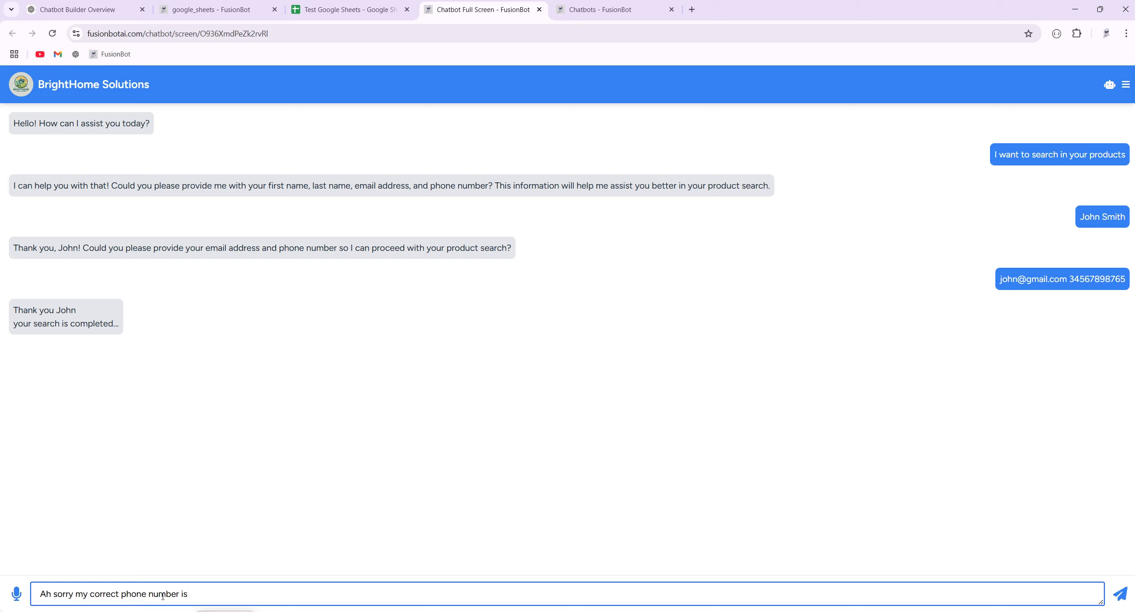
{"action": "type", "text": " 1112223334444"}
{"action": "left_click_drag", "start_coordinate": [253, 596], "coordinate": [46, 594]}
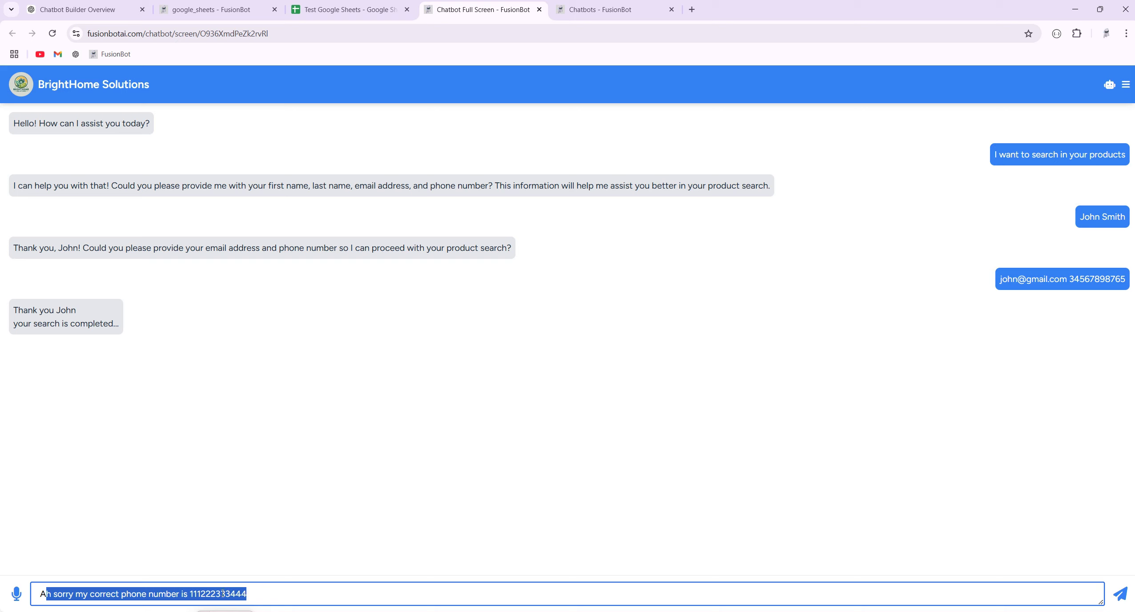
{"action": "double_click", "coordinate": [204, 595]}
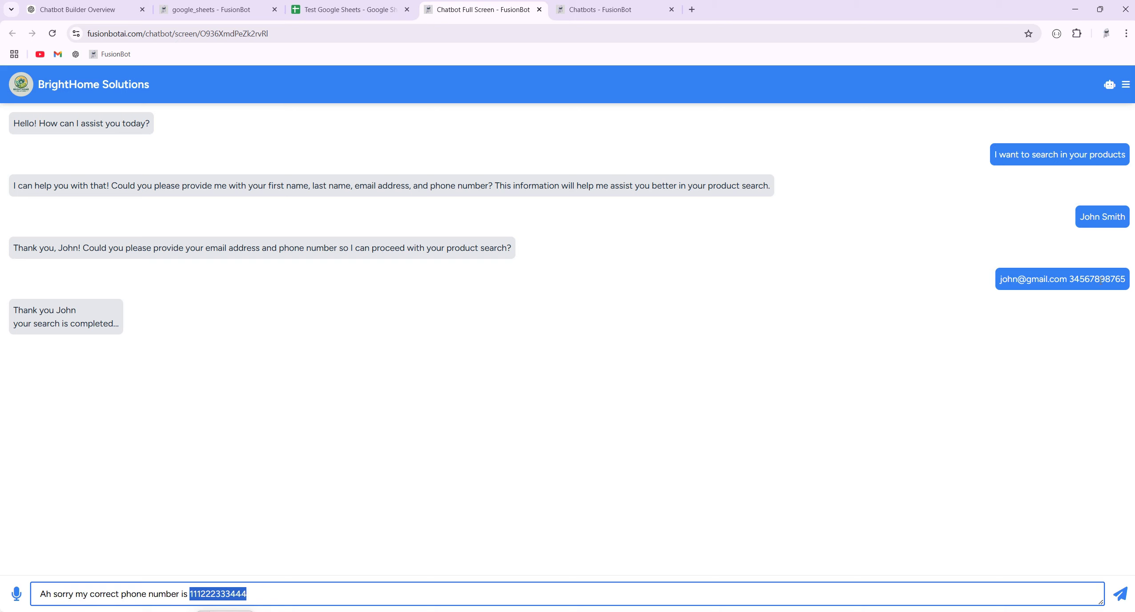
{"action": "left_click", "coordinate": [1119, 595]}
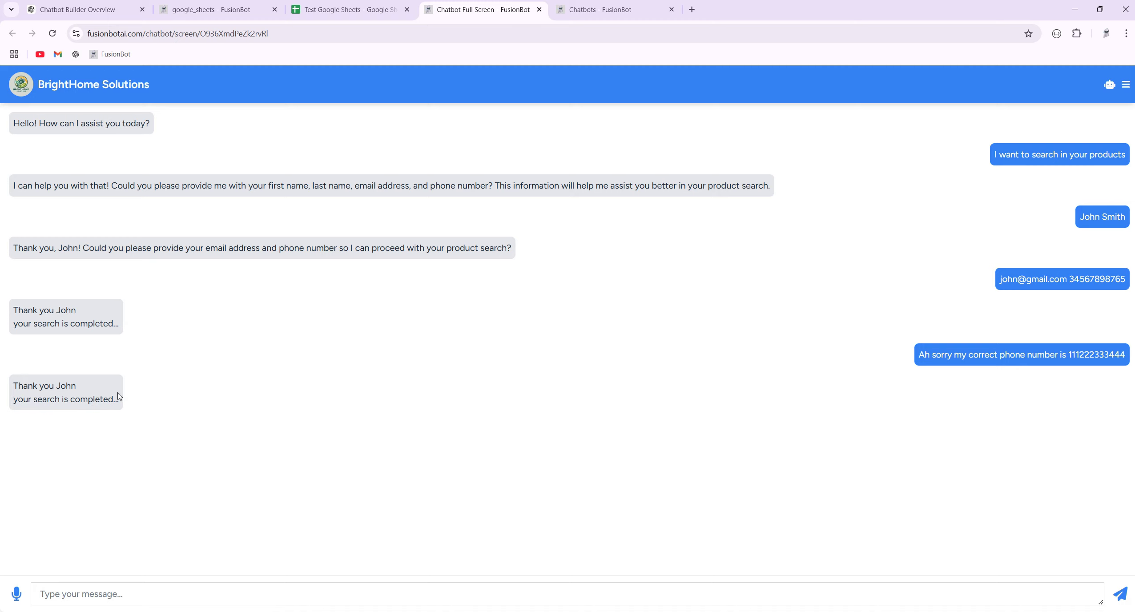
Review the bot's second reply and the corrected phone value in cell D2 of the sheet.
{"action": "left_click_drag", "start_coordinate": [75, 387], "coordinate": [42, 406]}
{"action": "left_click", "coordinate": [346, 10]}
{"action": "left_click", "coordinate": [215, 178]}
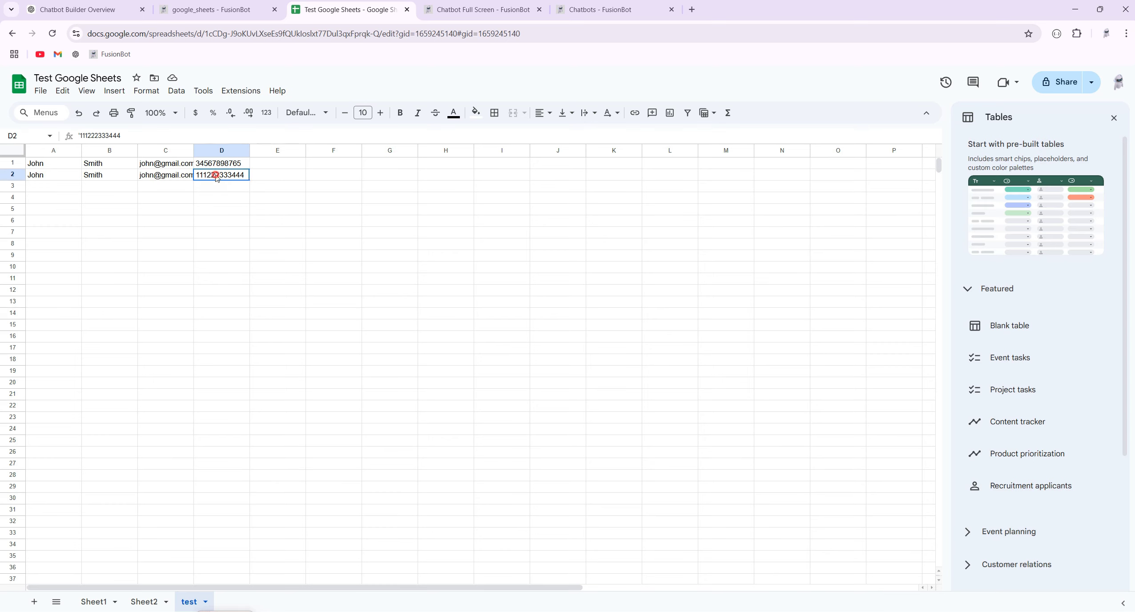
{"action": "left_click", "coordinate": [221, 10]}
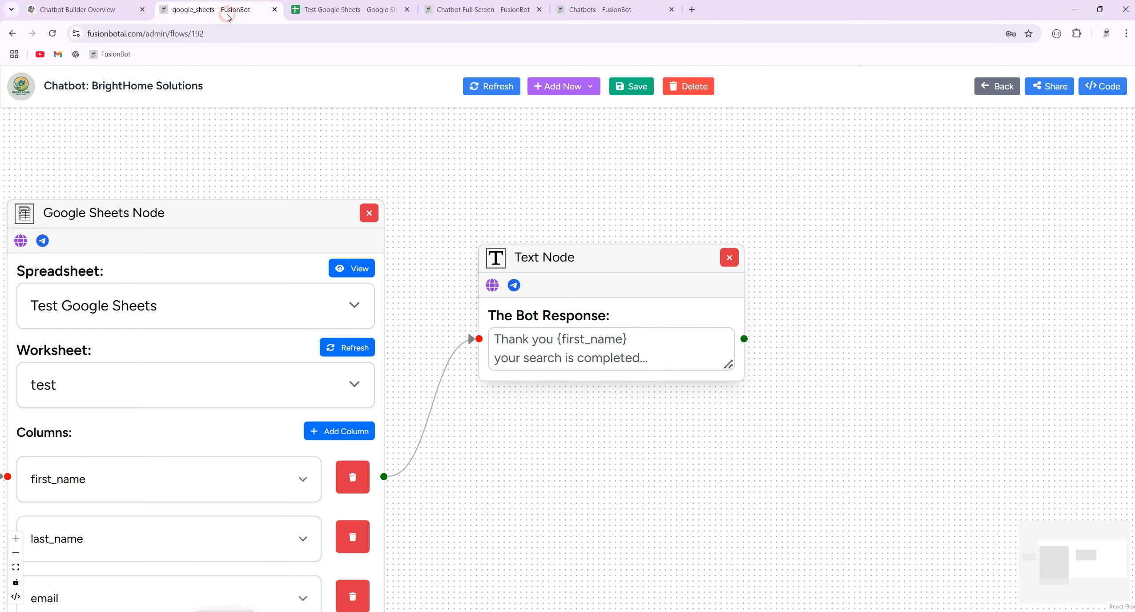
{"action": "left_click_drag", "start_coordinate": [393, 260], "coordinate": [580, 270]}
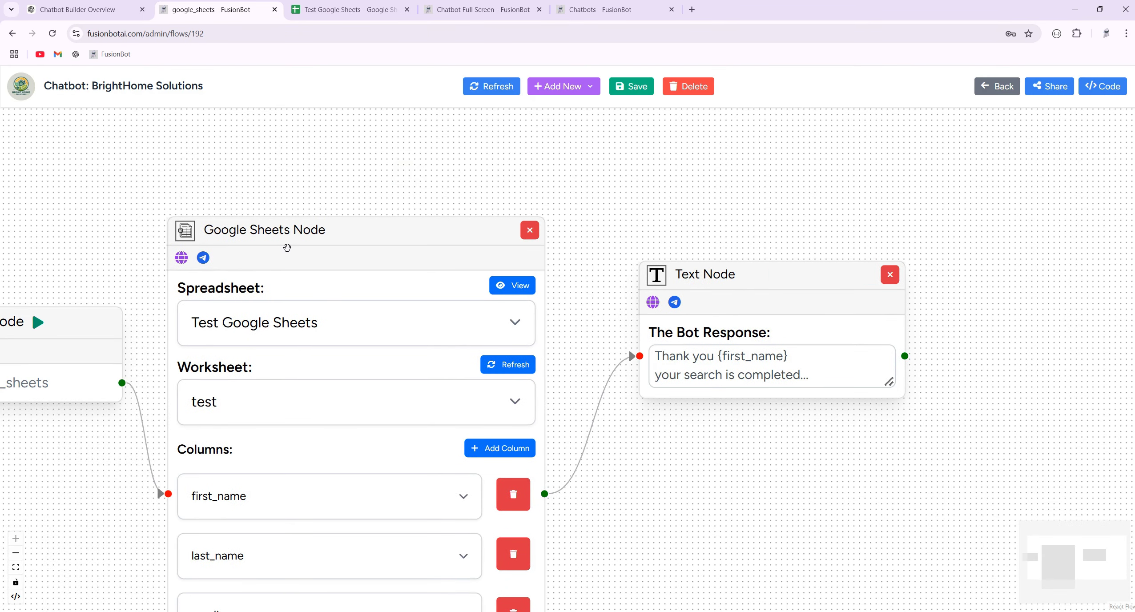
{"action": "left_click", "coordinate": [997, 86]}
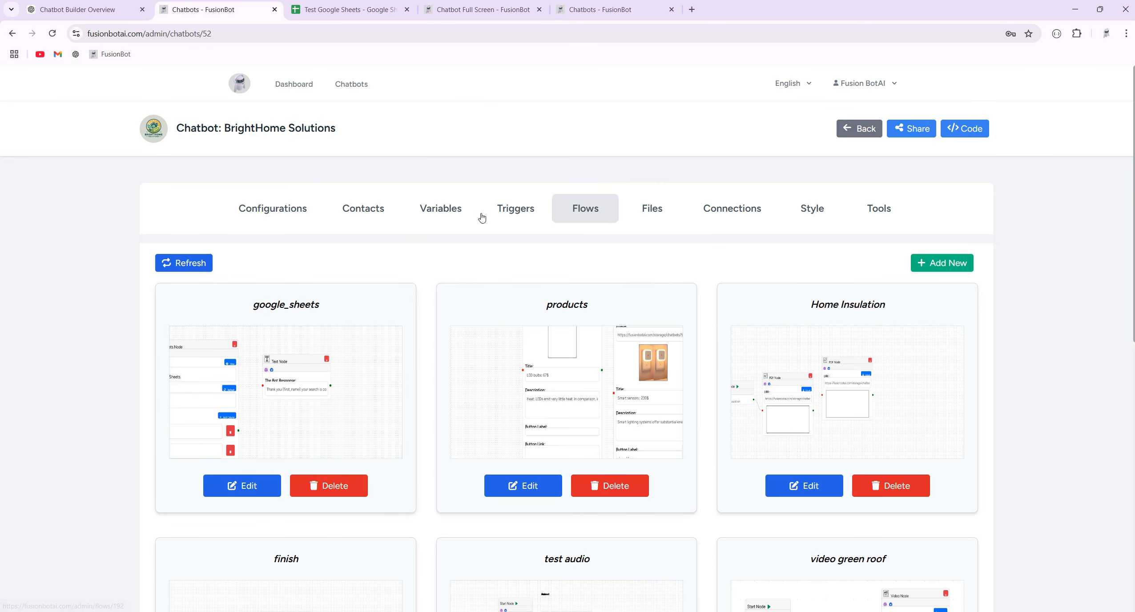
{"action": "left_click", "coordinate": [529, 209]}
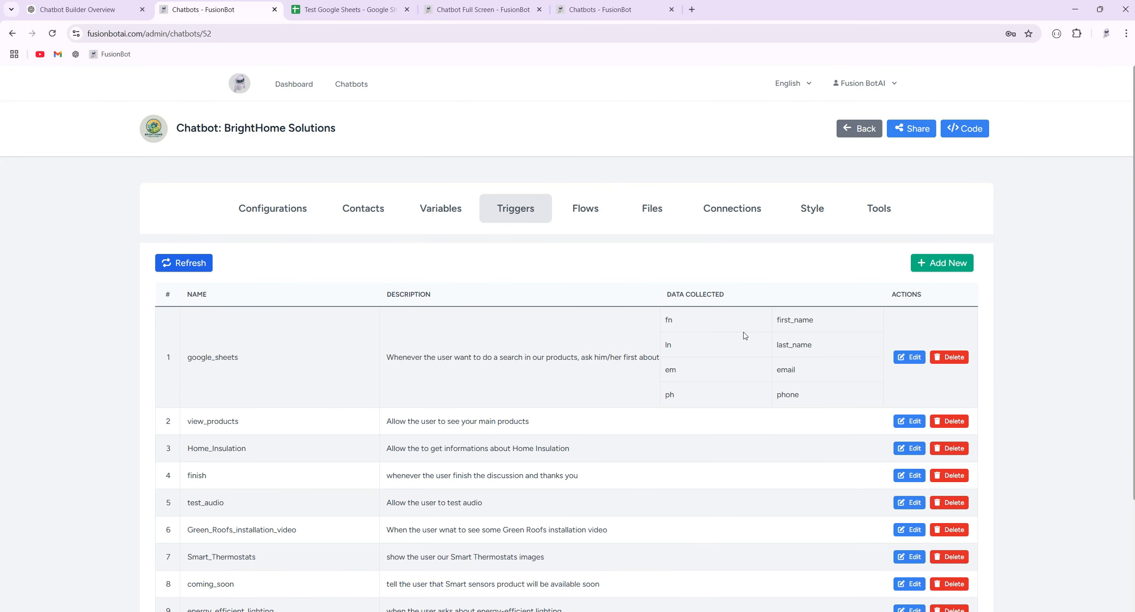
{"action": "double_click", "coordinate": [703, 296]}
{"action": "left_click", "coordinate": [539, 351]}
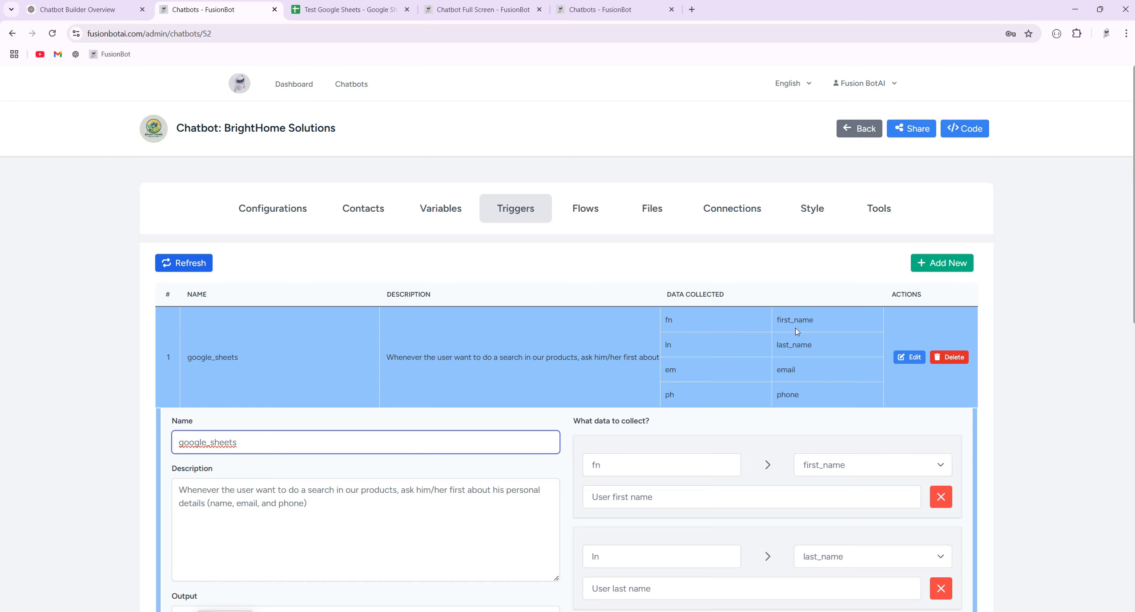
{"action": "scroll", "coordinate": [653, 461], "scroll_direction": "down", "scroll_amount": 1}
{"action": "scroll", "coordinate": [653, 461], "scroll_direction": "down", "scroll_amount": 3}
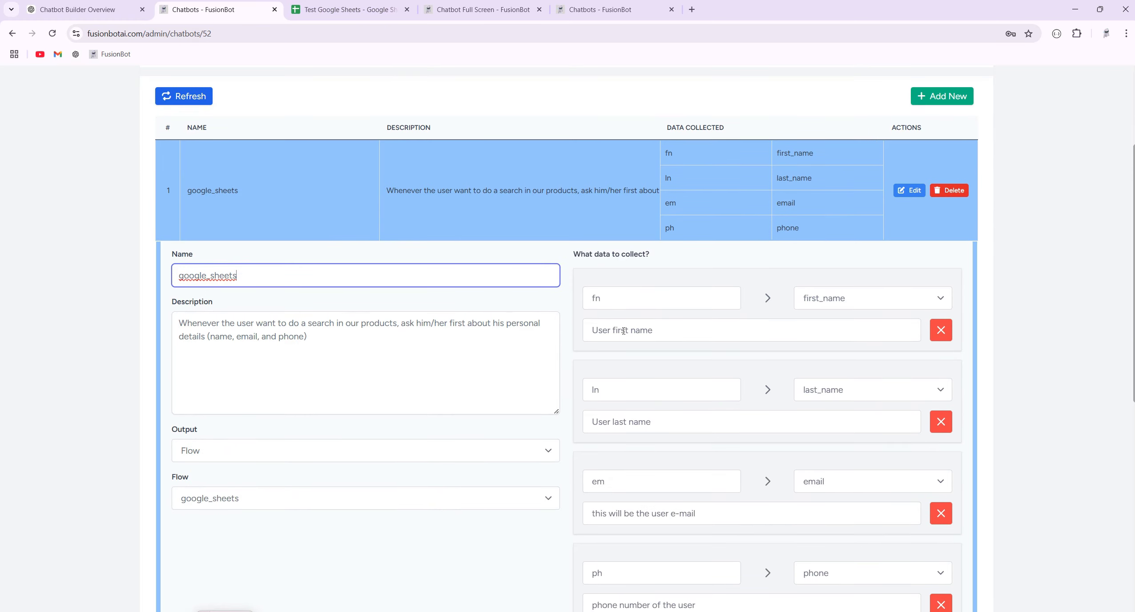
{"action": "left_click_drag", "start_coordinate": [354, 346], "coordinate": [178, 325]}
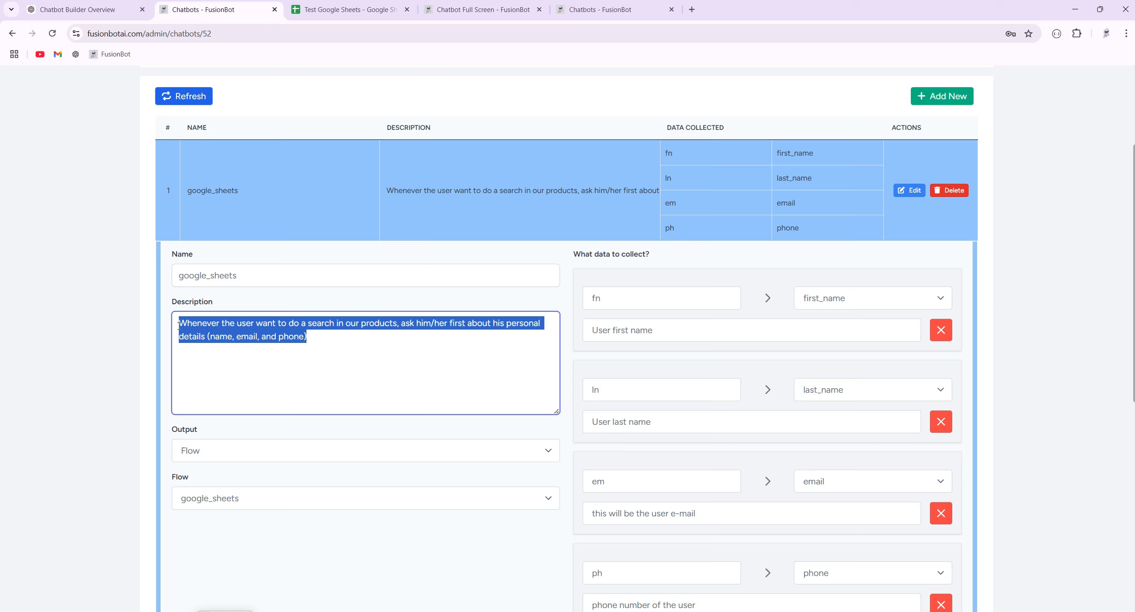
{"action": "left_click", "coordinate": [361, 346]}
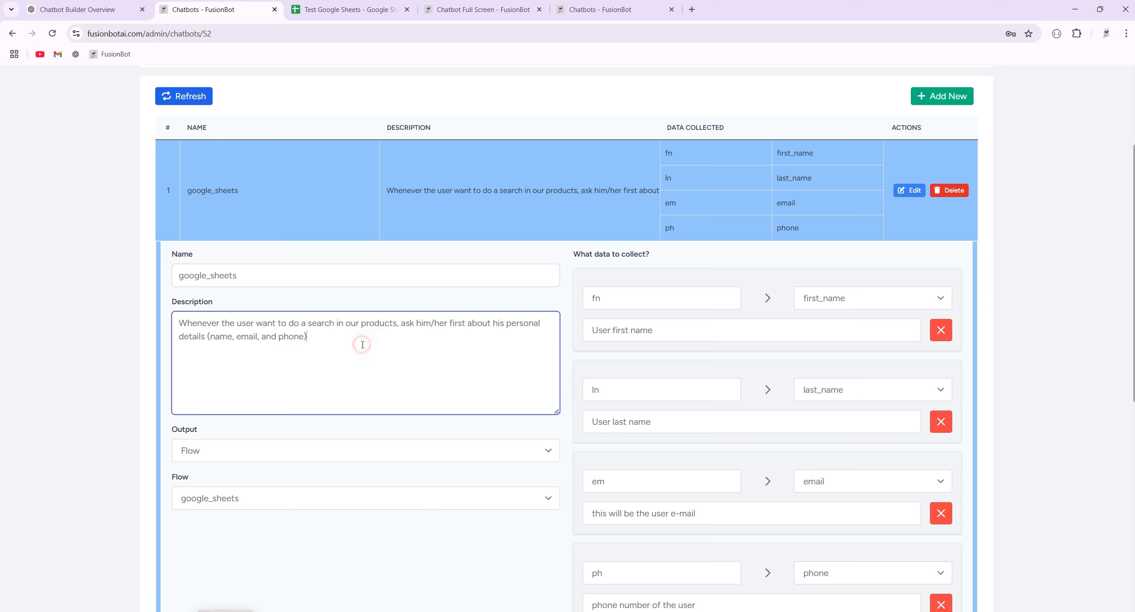
{"action": "scroll", "coordinate": [362, 344], "scroll_direction": "down", "scroll_amount": 2}
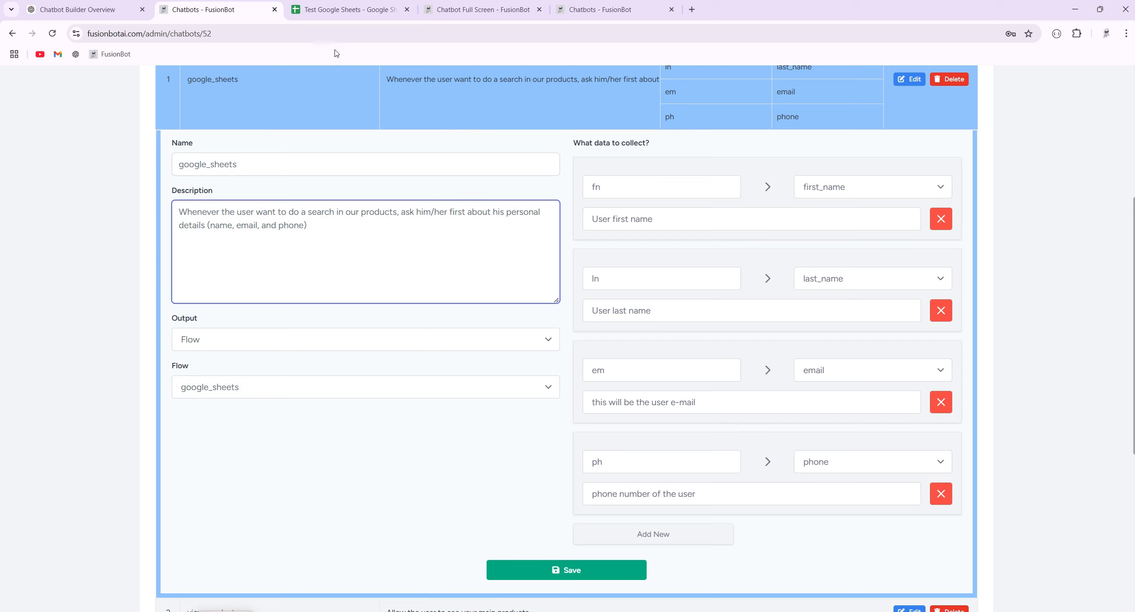
{"action": "scroll", "coordinate": [649, 178], "scroll_direction": "up", "scroll_amount": 4}
{"action": "left_click", "coordinate": [595, 159]}
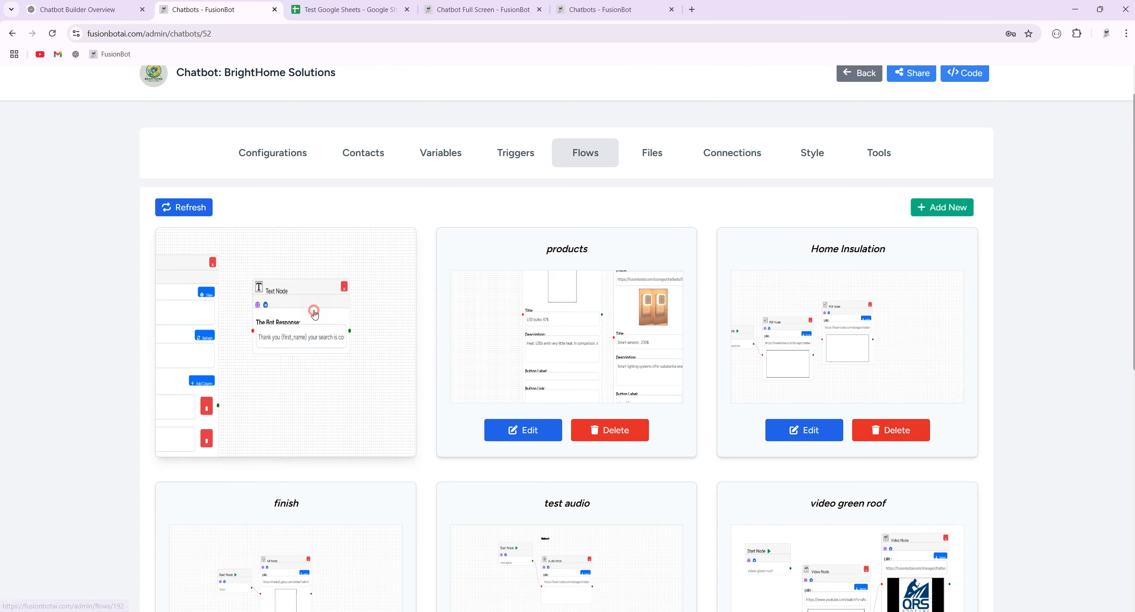
{"action": "left_click", "coordinate": [314, 313]}
{"action": "left_click", "coordinate": [431, 229]}
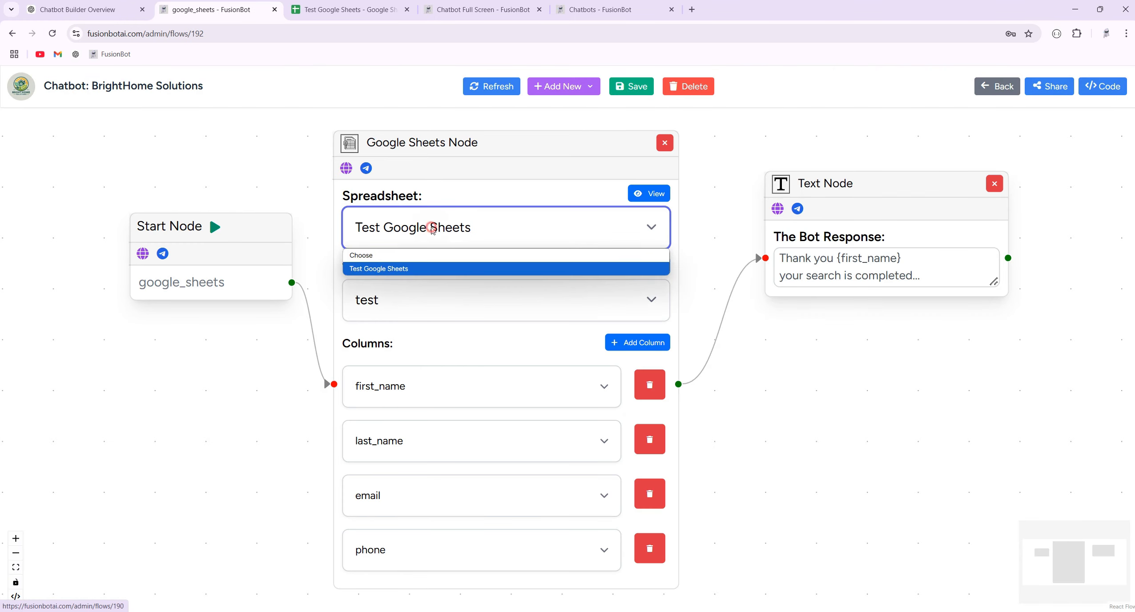
{"action": "left_click", "coordinate": [402, 268]}
{"action": "left_click", "coordinate": [392, 299]}
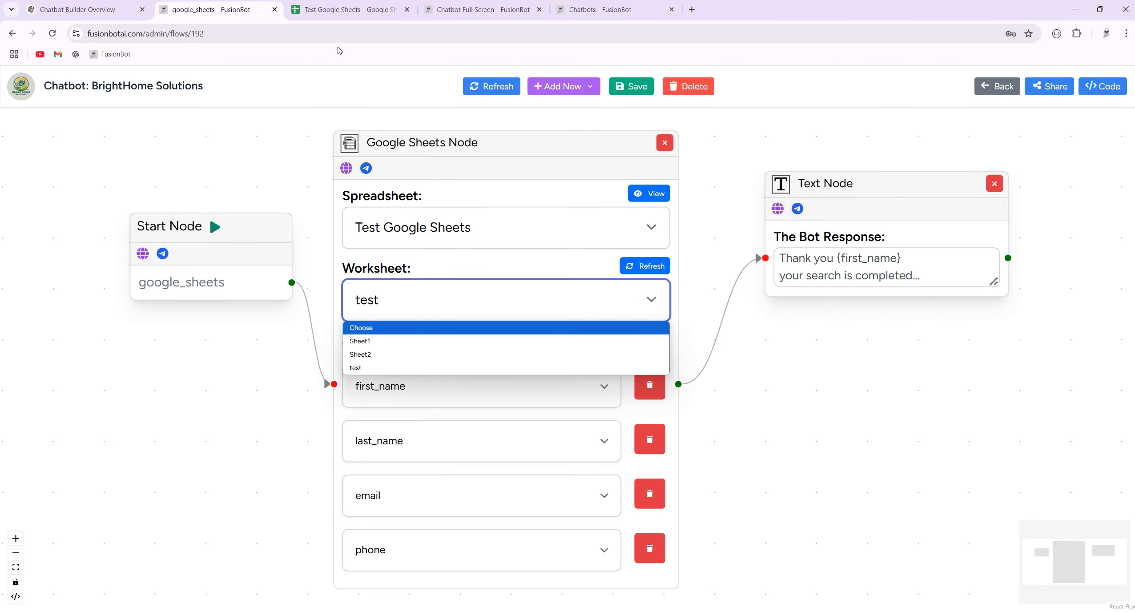